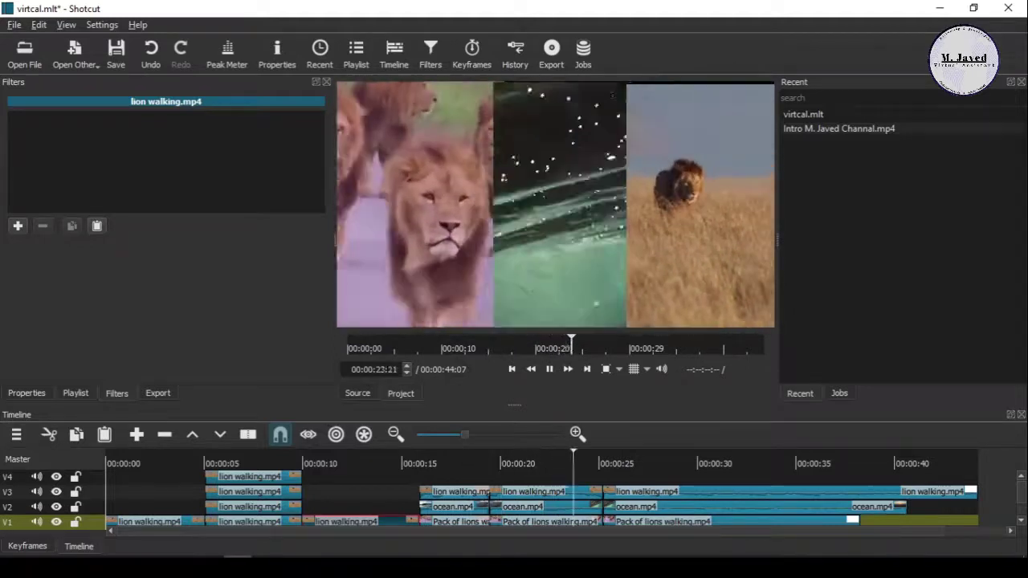
pyautogui.click(548, 368)
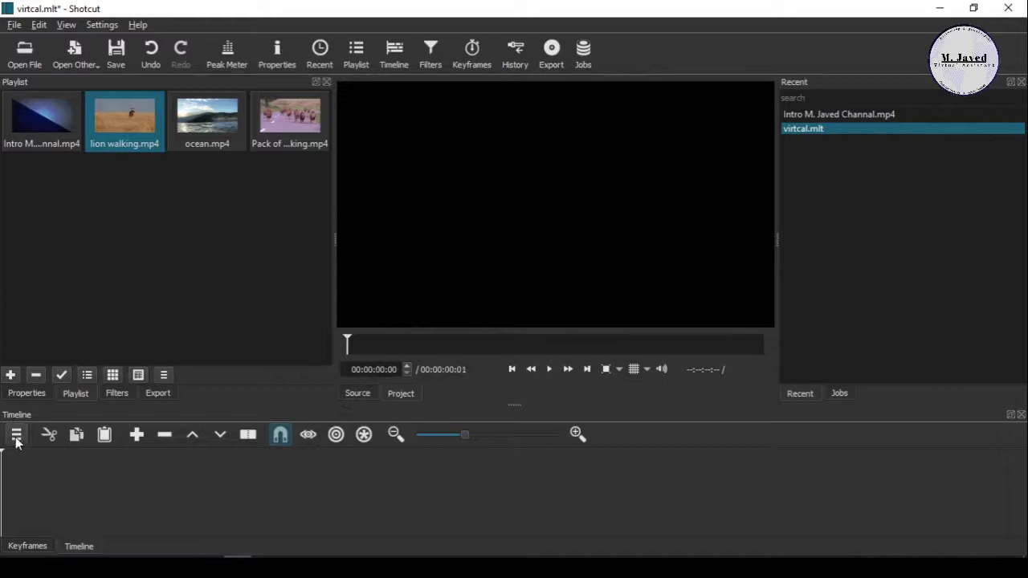
# Step: Add a video track and place lion walking.mp4 at its very start, with no gap before the clip
pyautogui.click(16, 440)
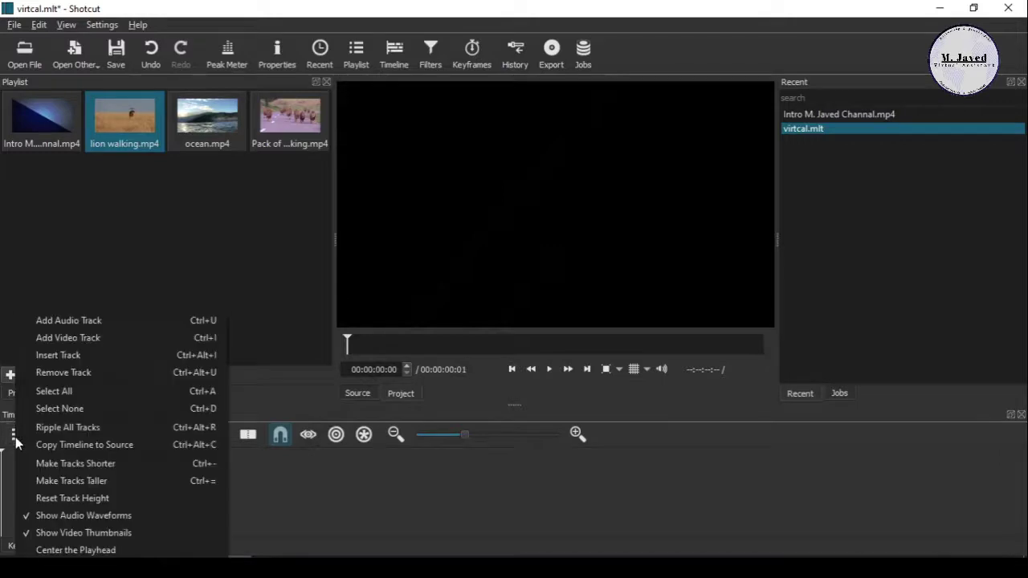
pyautogui.click(120, 340)
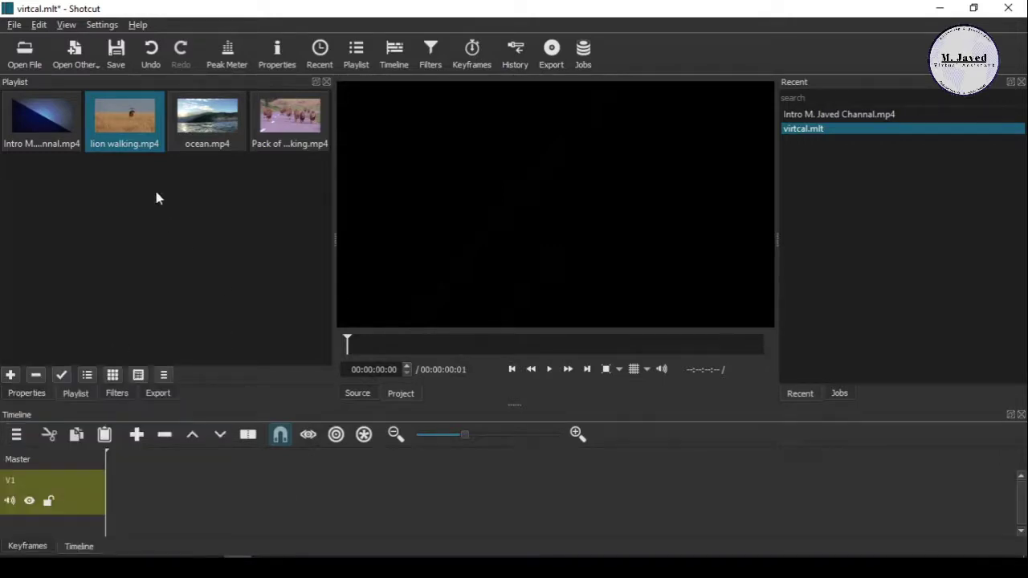
pyautogui.moveTo(126, 133); pyautogui.dragTo(204, 501)
pyautogui.click(168, 495)
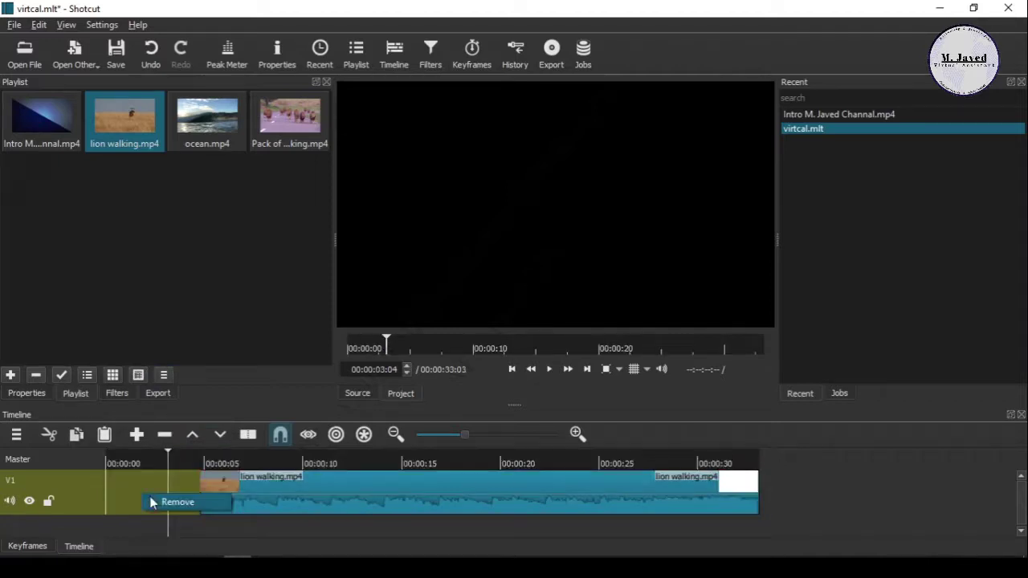
pyautogui.press('Delete')
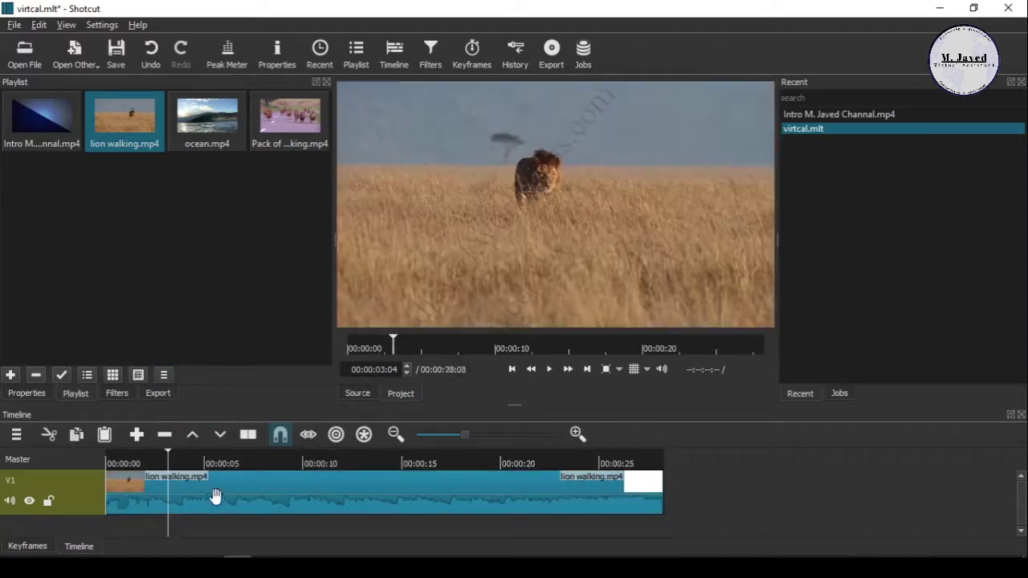
# Step: Detach the audio from the lion walking clip and remove the resulting audio track A1
pyautogui.rightClick(305, 488)
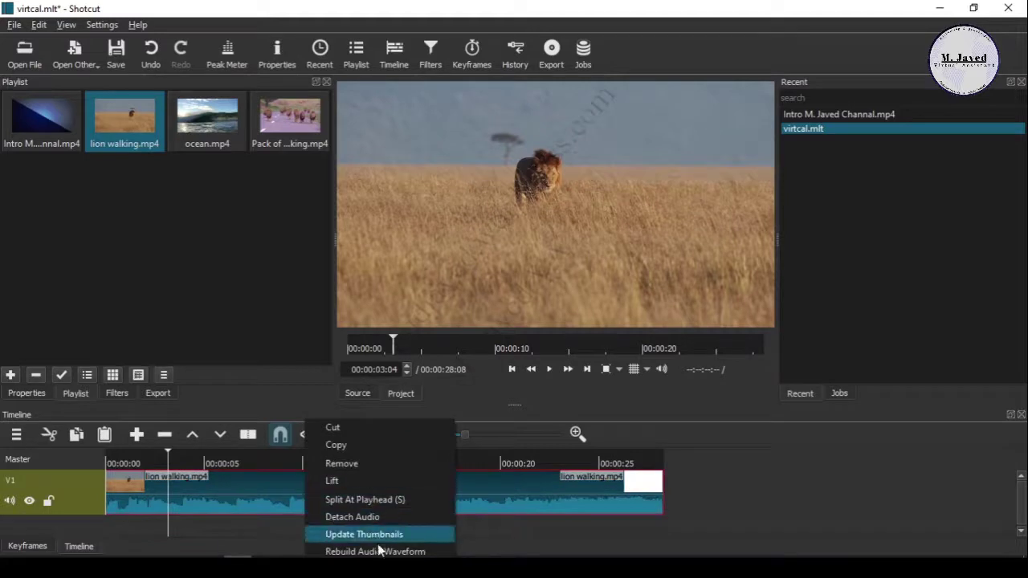
pyautogui.click(388, 518)
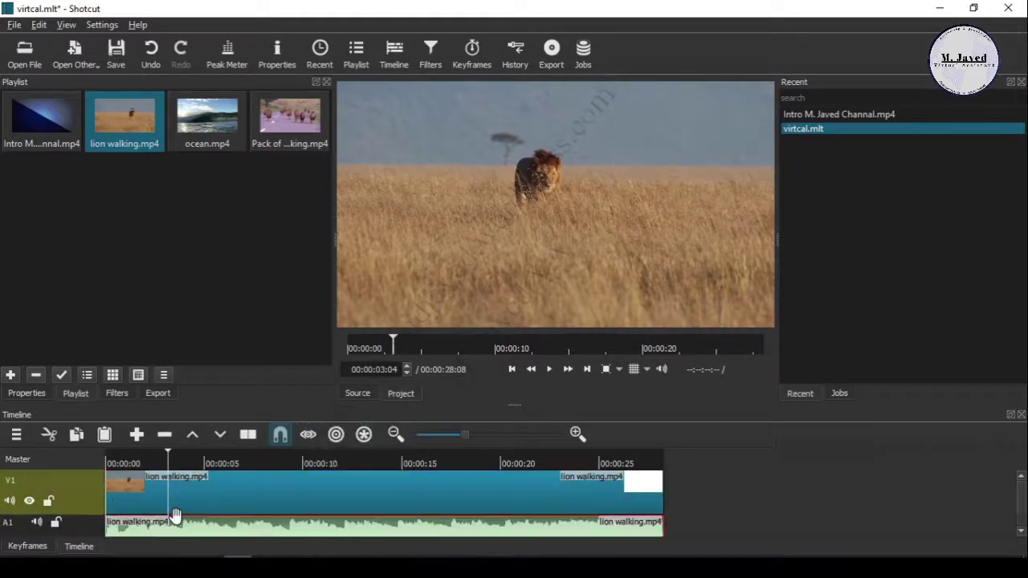
pyautogui.click(99, 530)
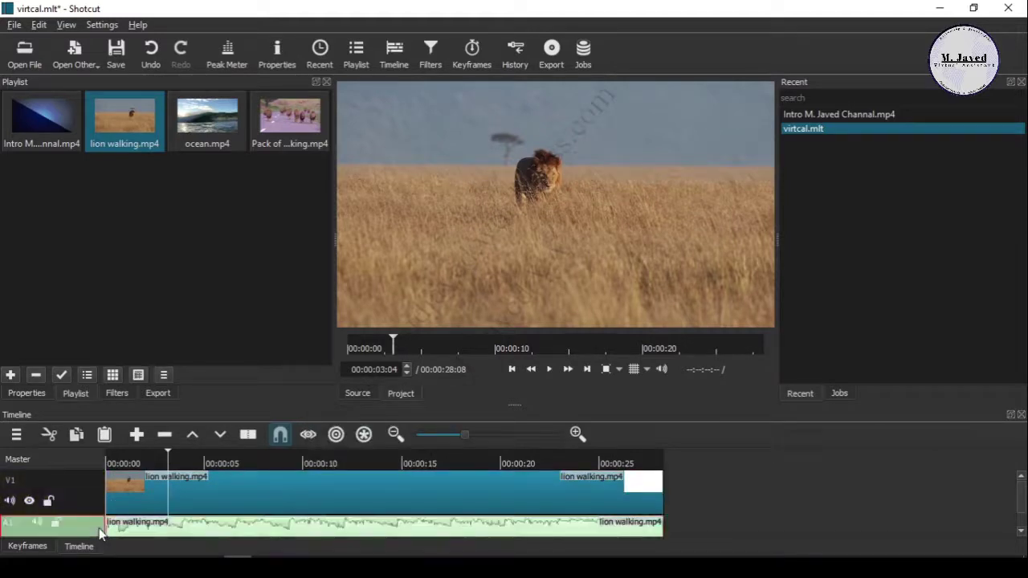
pyautogui.rightClick(100, 534)
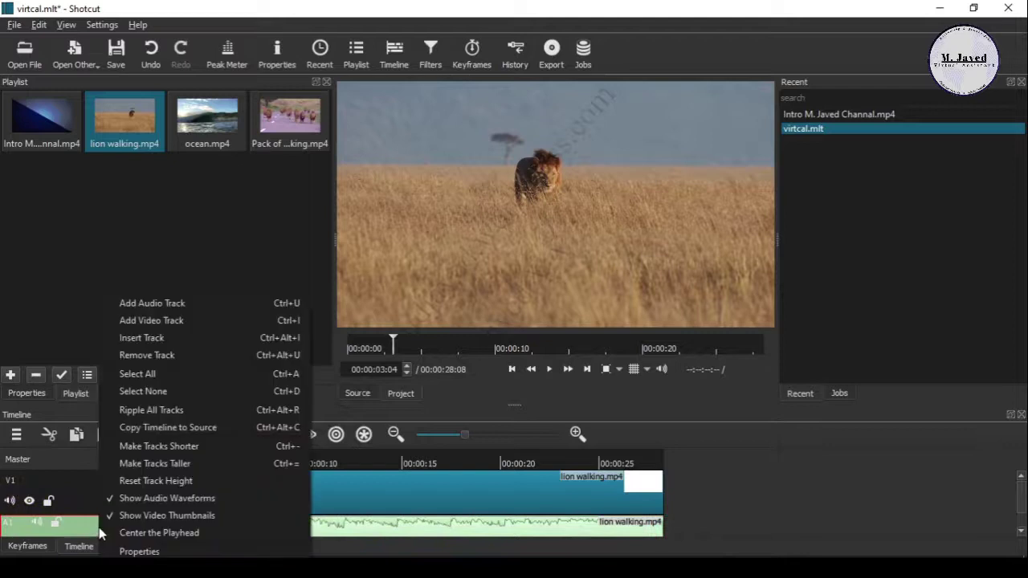
pyautogui.click(231, 360)
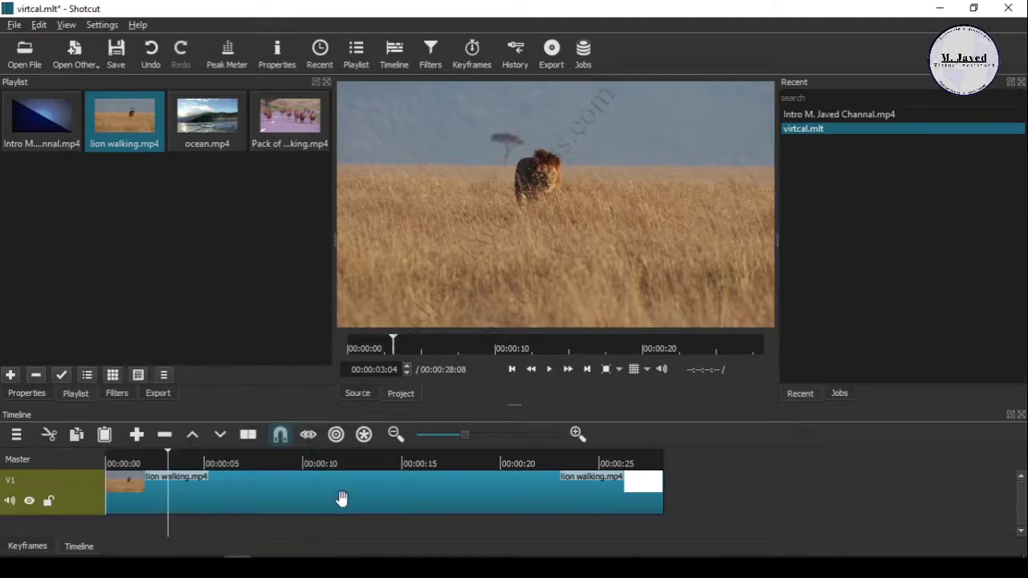
# Step: Split the lion walking clip on V1 at about 5 seconds and again at about 10 seconds
pyautogui.click(249, 461)
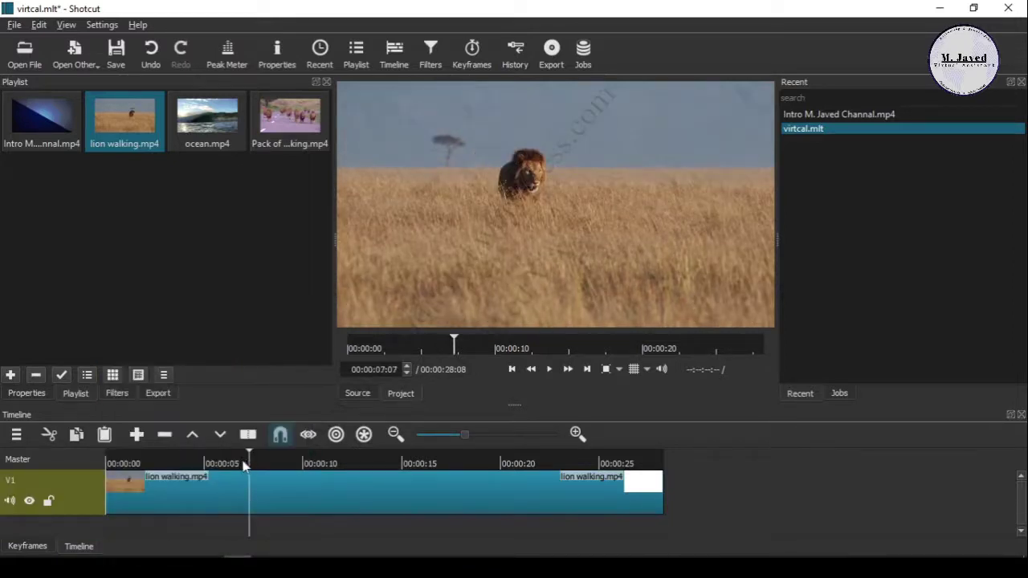
pyautogui.click(237, 464)
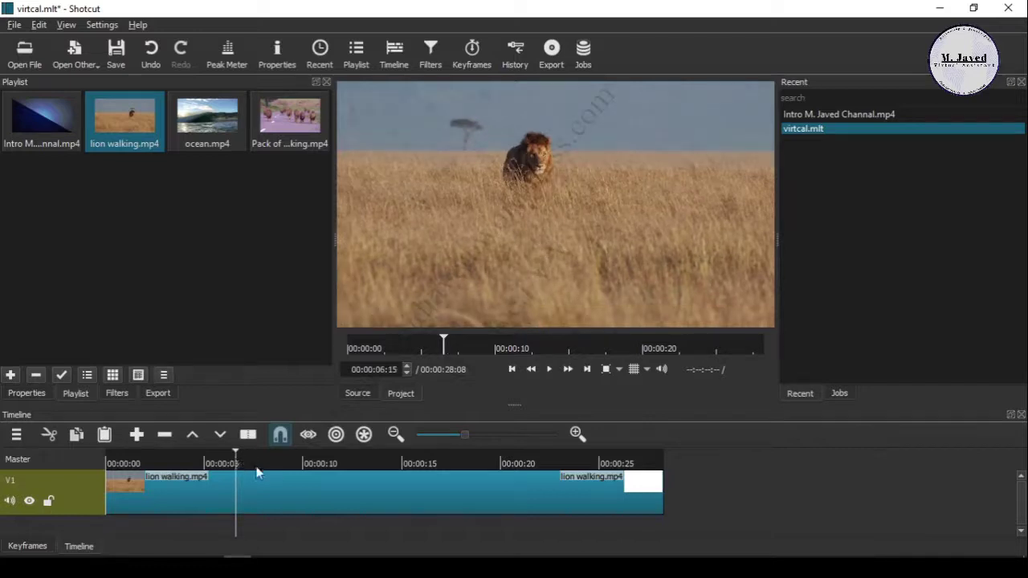
pyautogui.click(203, 462)
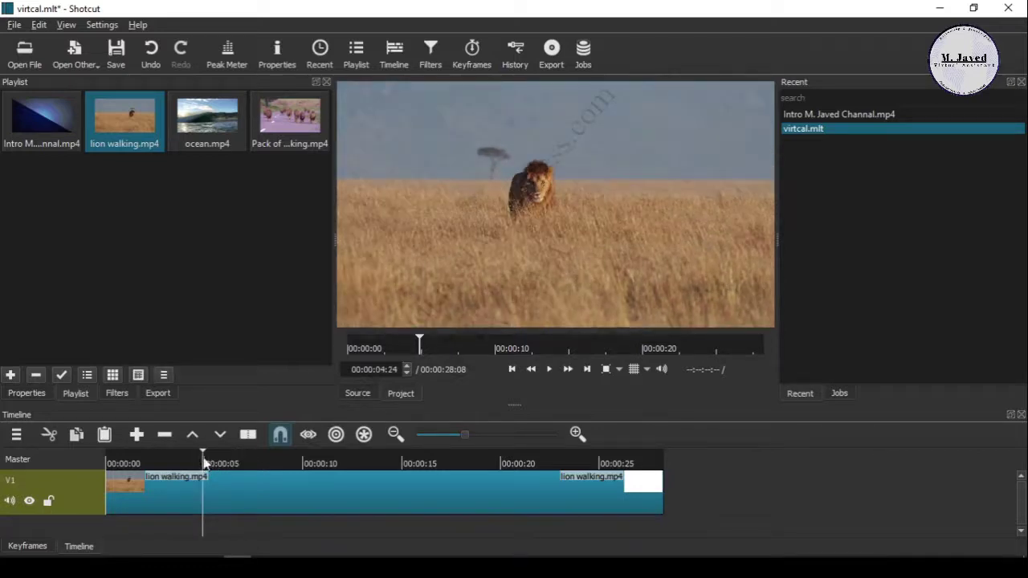
pyautogui.click(207, 462)
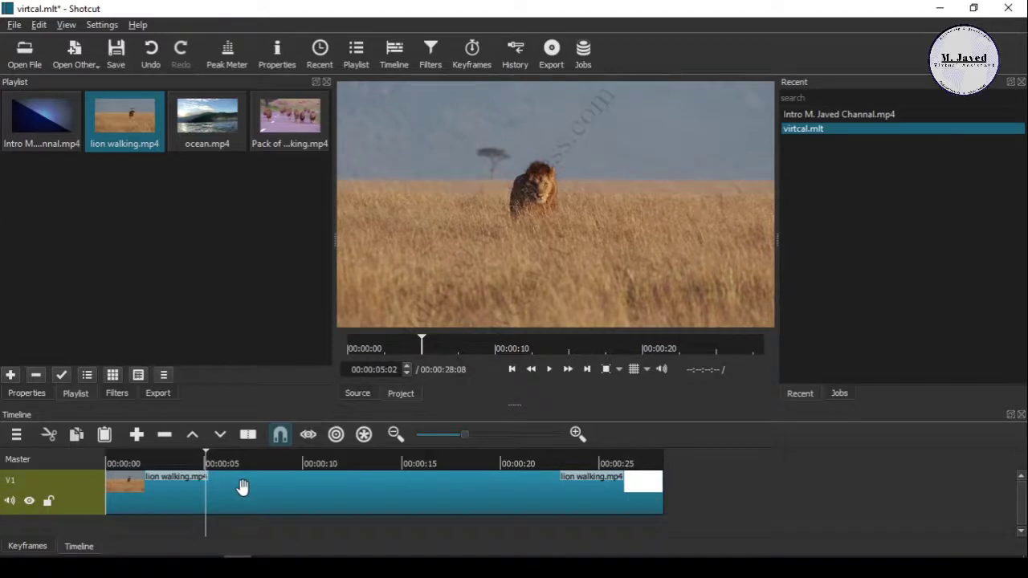
pyautogui.click(225, 485)
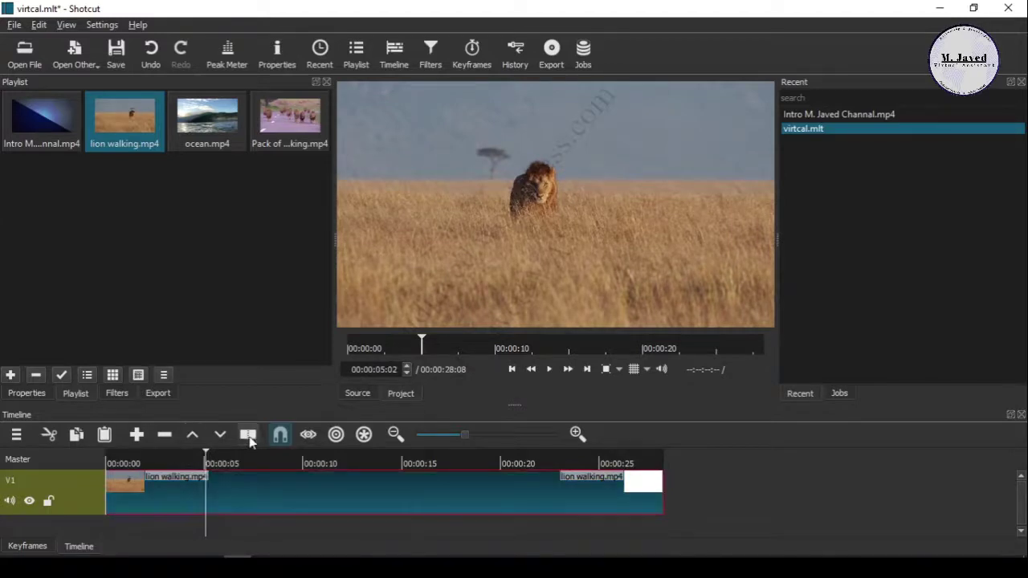
pyautogui.press('s')
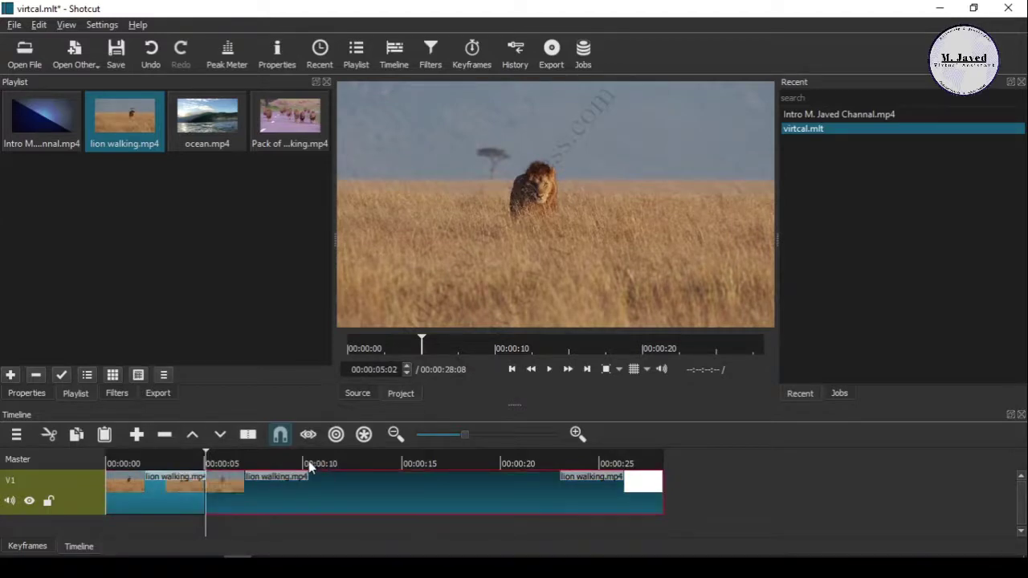
pyautogui.click(303, 465)
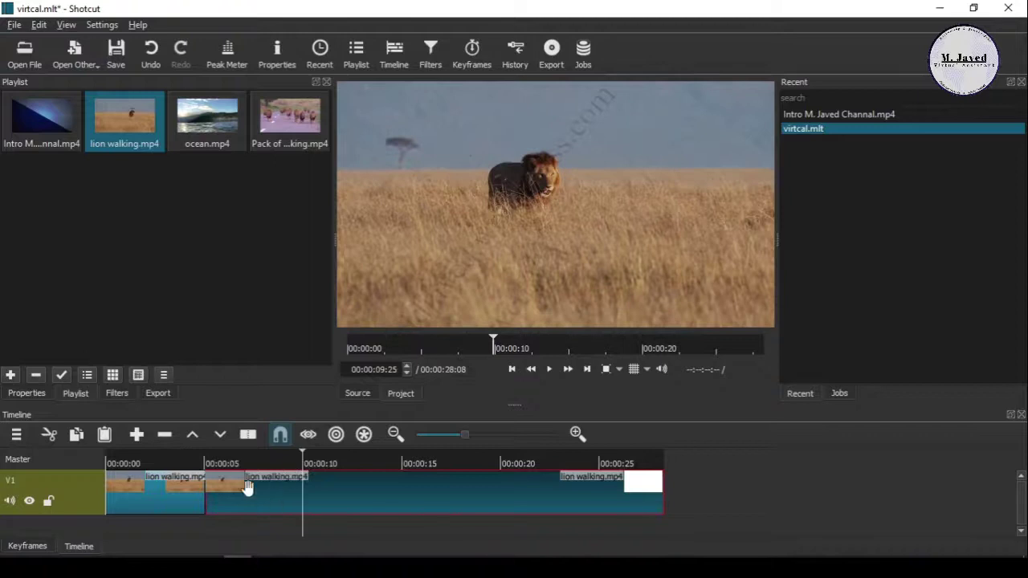
pyautogui.press('s')
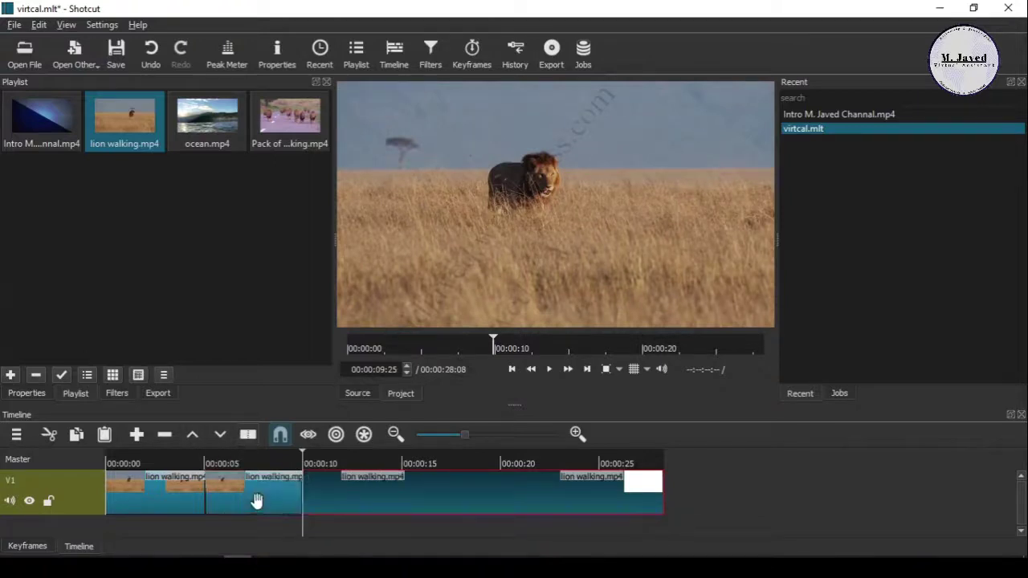
# Step: Apply the Grid filter to the middle lion walking segment between about 5 and 10 seconds
pyautogui.click(258, 478)
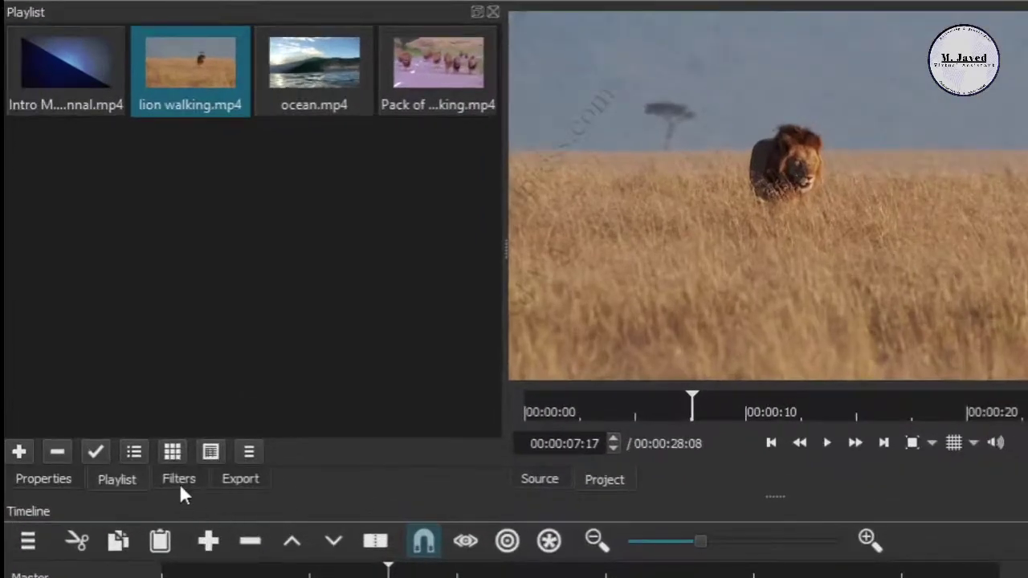
pyautogui.click(180, 482)
pyautogui.click(30, 229)
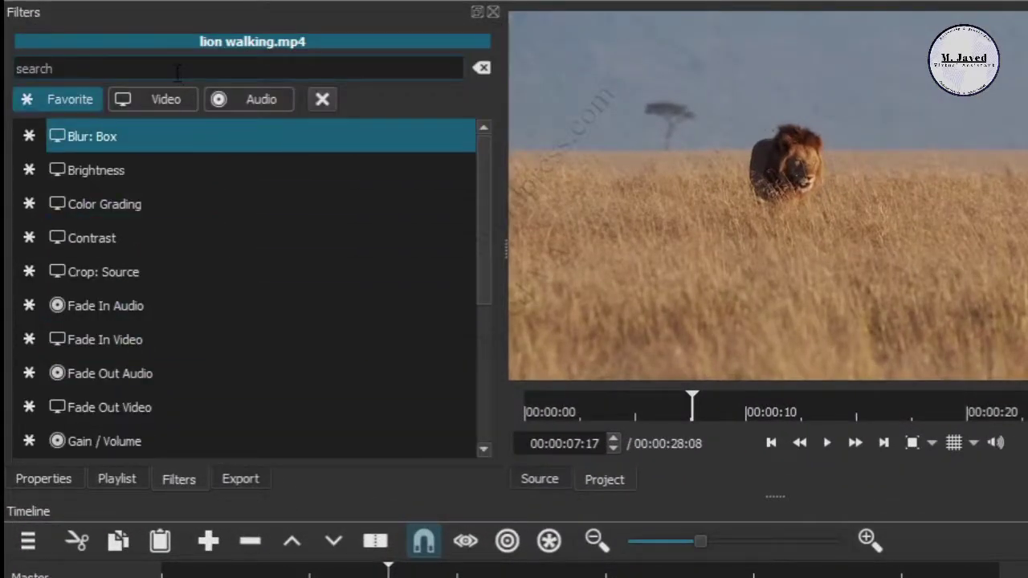
pyautogui.write('gri')
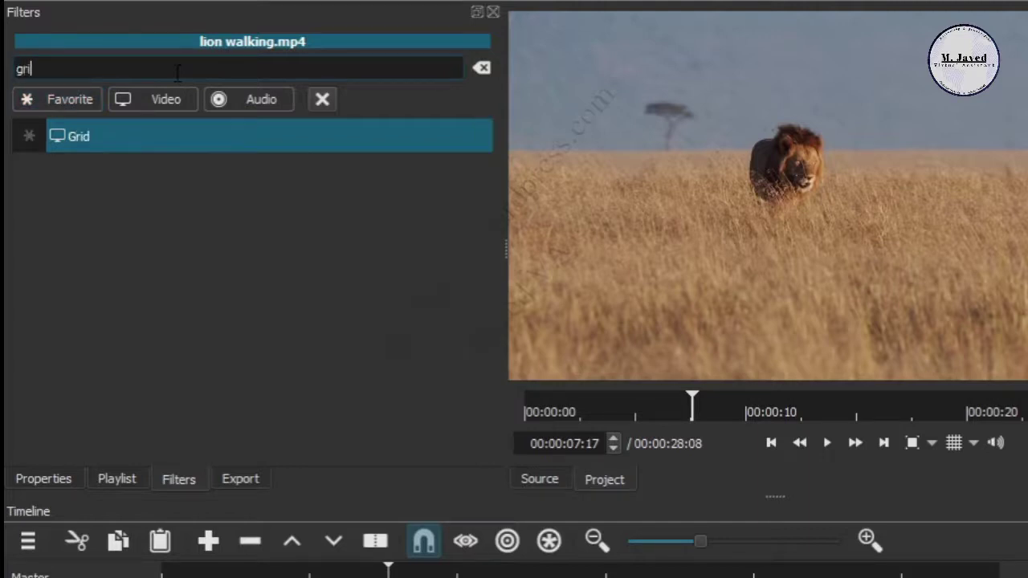
pyautogui.write('d')
pyautogui.click(73, 138)
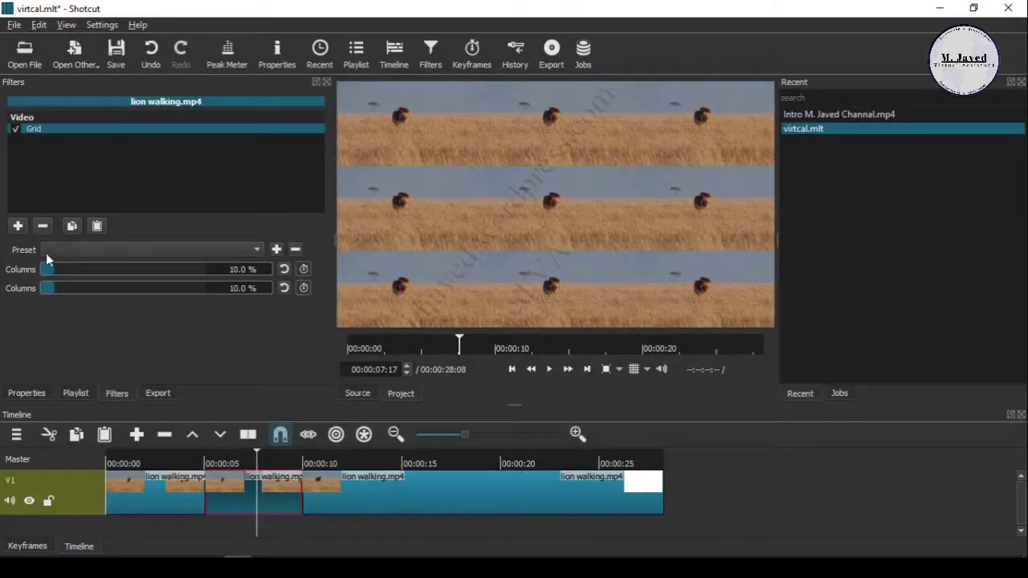
# Step: Set the Grid filter's first Columns value to 0 % and its second Columns value to 5 %
pyautogui.moveTo(65, 267); pyautogui.dragTo(1, 267)
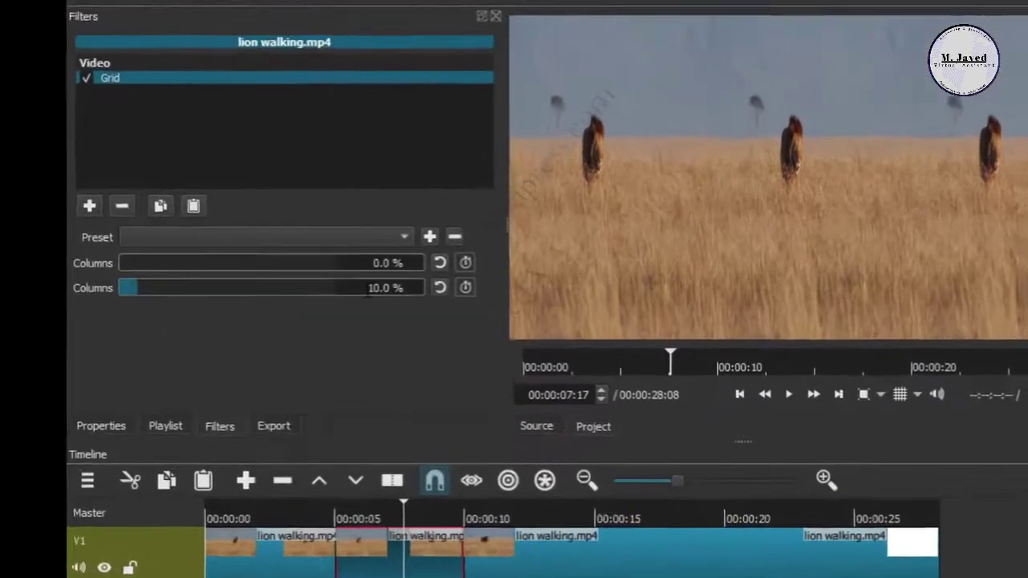
pyautogui.doubleClick(243, 288)
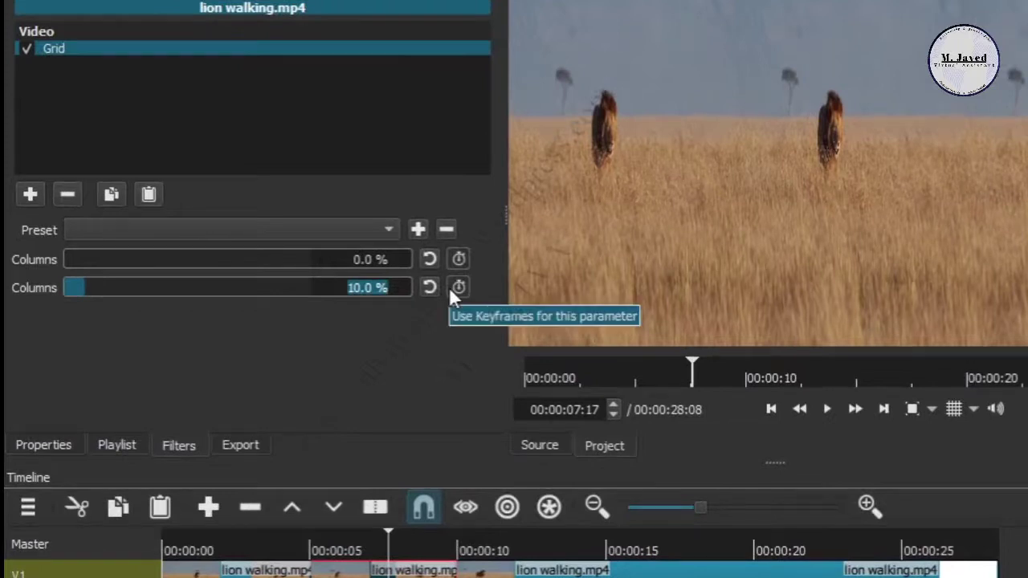
pyautogui.write('5')
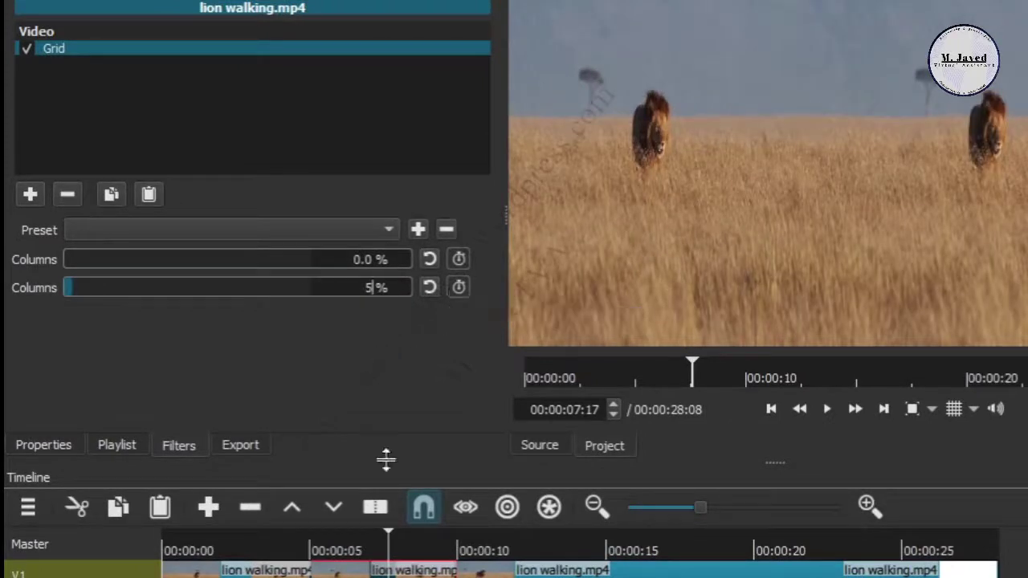
# Step: Play back the cut into the middle segment to check the grid effect at 5 %
pyautogui.click(359, 564)
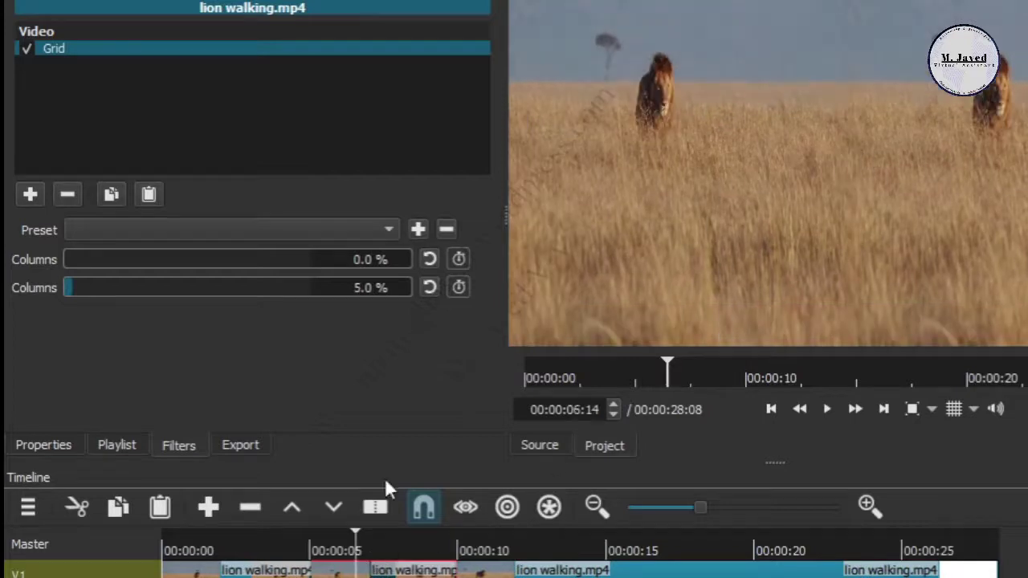
pyautogui.click(264, 553)
pyautogui.click(828, 411)
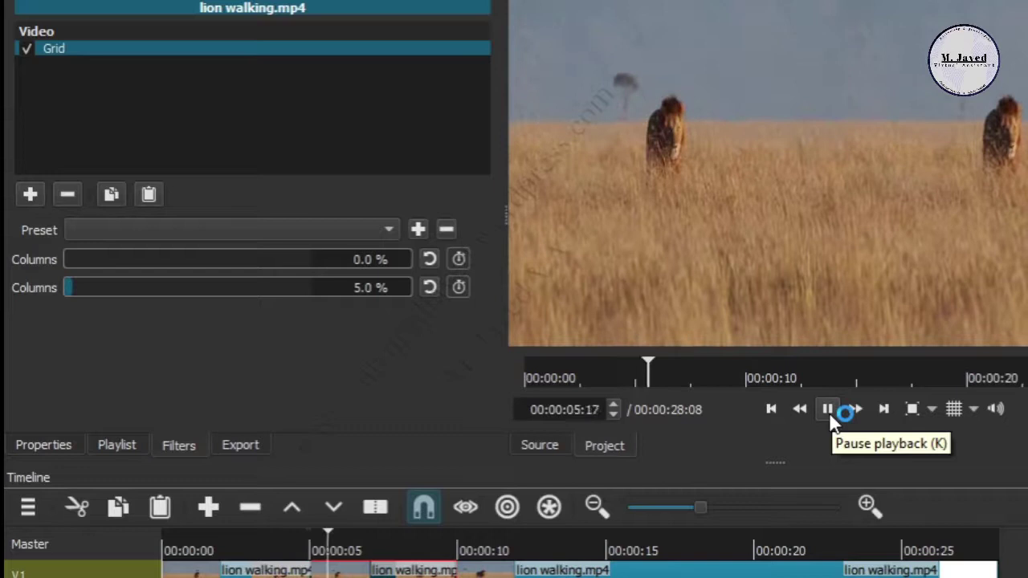
pyautogui.click(828, 411)
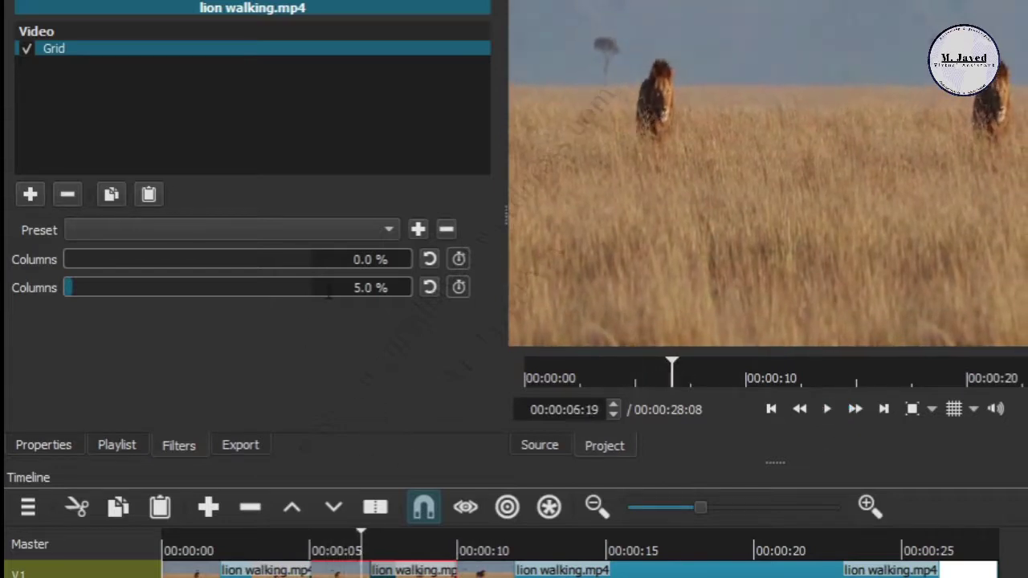
# Step: Try 12 % and 15 % as the Grid filter's second Columns value
pyautogui.write('12')
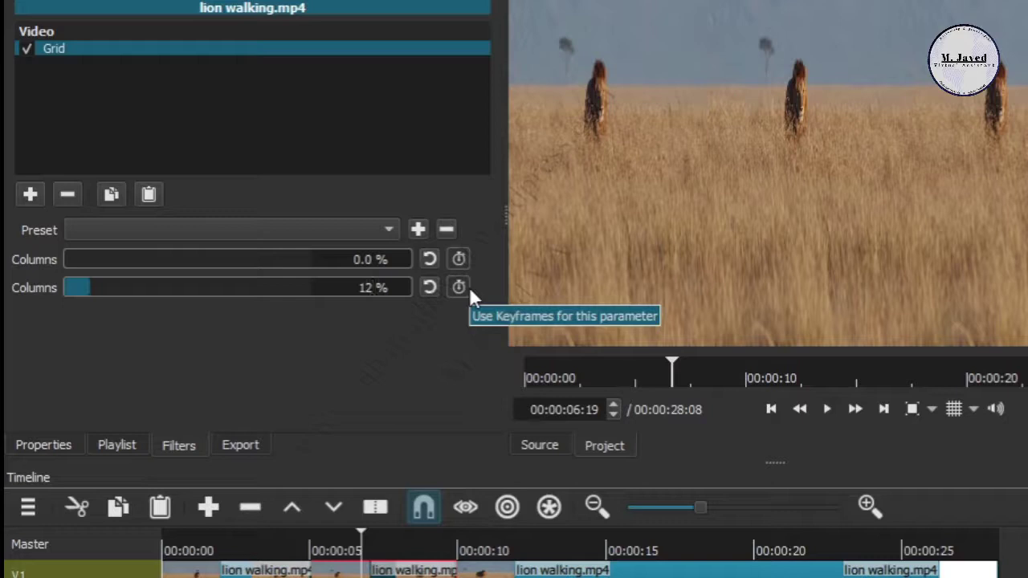
pyautogui.press('BackSpace')
pyautogui.press('BackSpace')
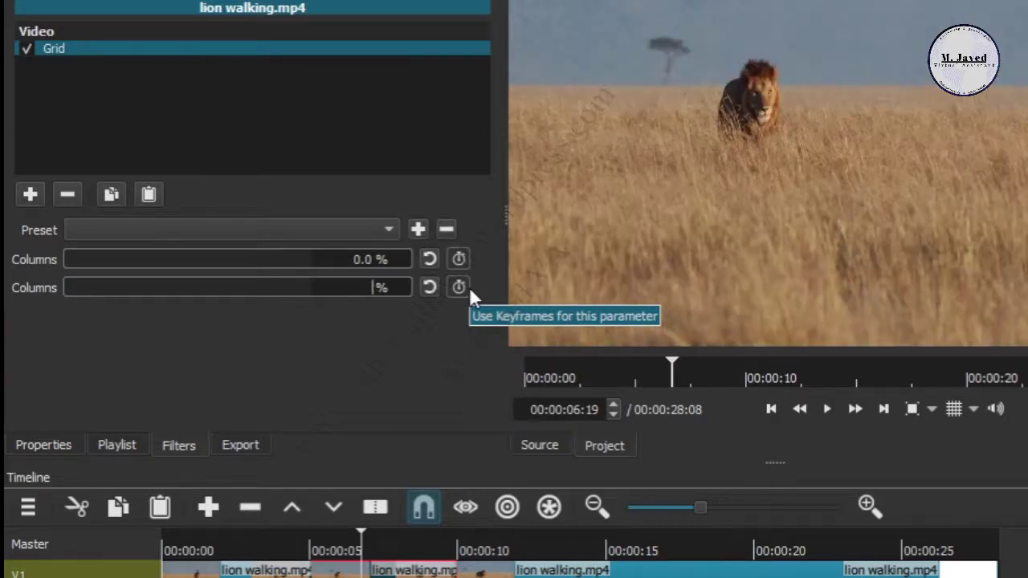
pyautogui.write('15')
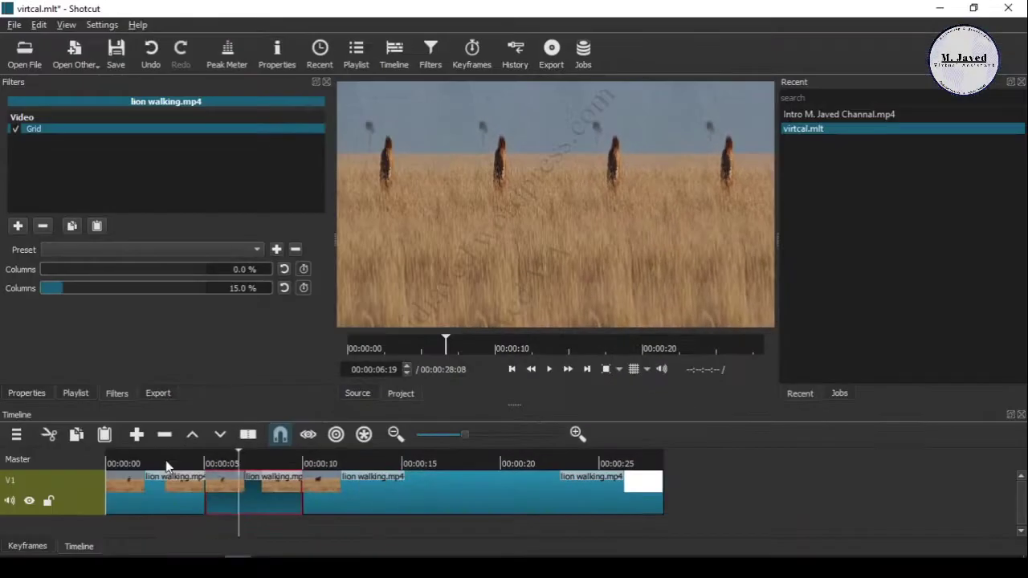
# Step: Preview the timeline from about 3 seconds into the middle segment with the 15 % grid
pyautogui.click(250, 551)
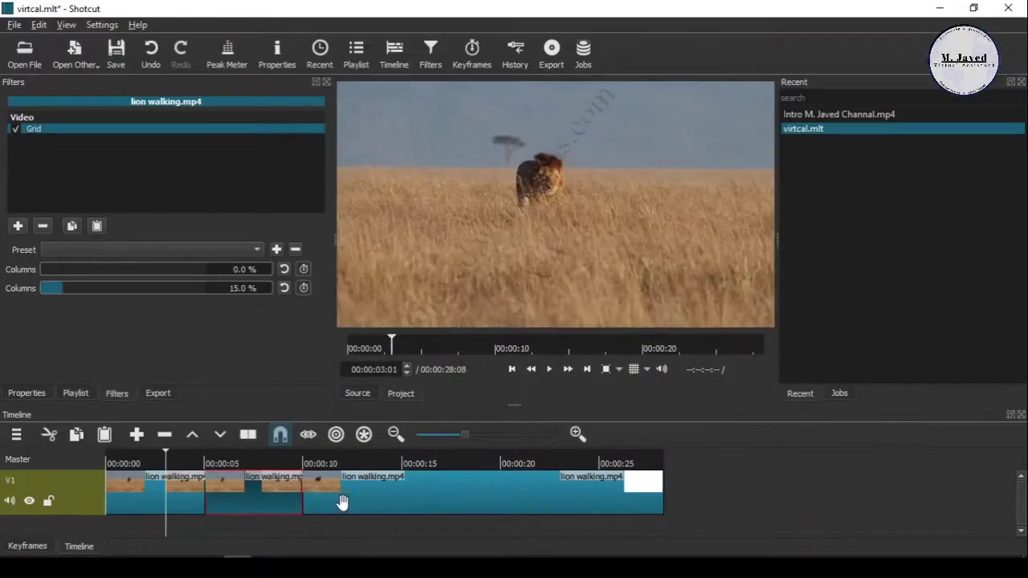
pyautogui.click(550, 369)
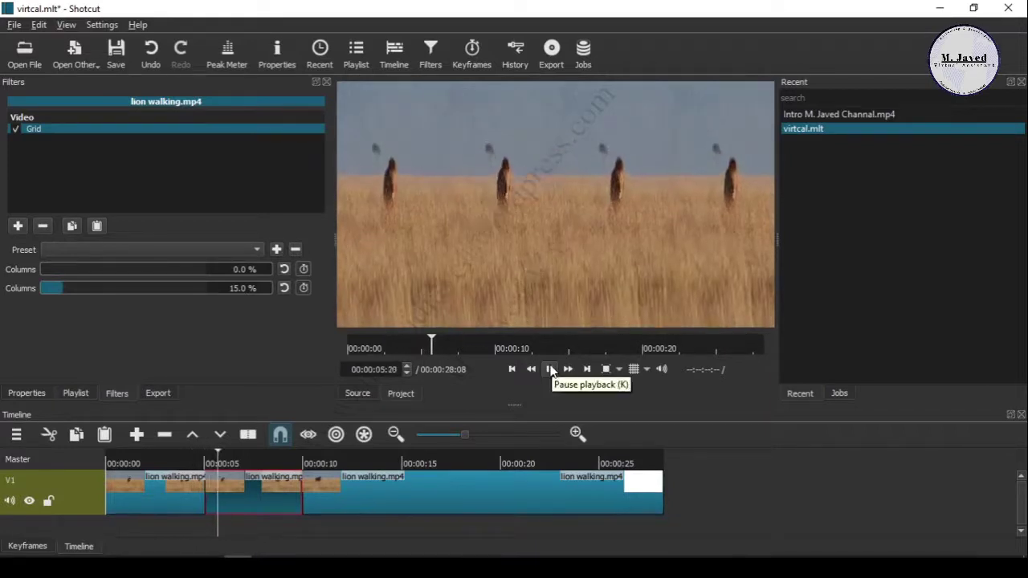
pyautogui.click(552, 370)
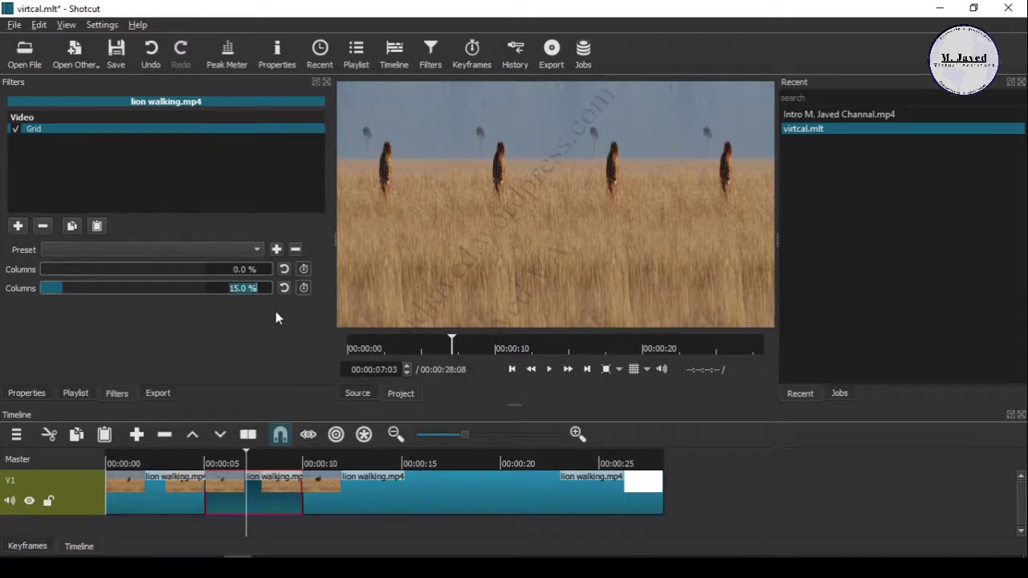
# Step: Set the Grid filter's second Columns value to 10 %
pyautogui.write('10')
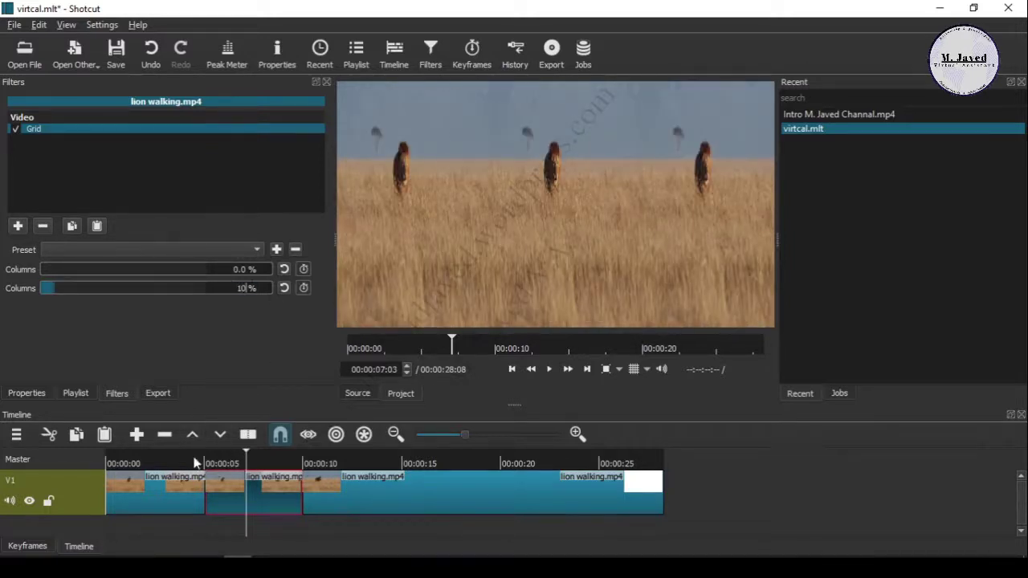
# Step: Play back the timeline from about 4 seconds through the middle segment to check the 10 % grid
pyautogui.click(190, 465)
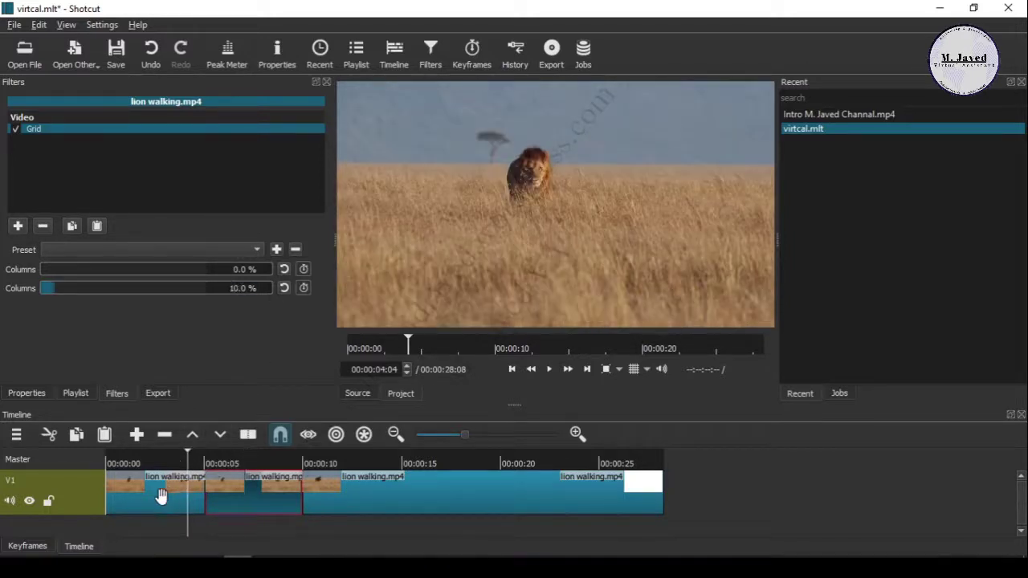
pyautogui.click(551, 371)
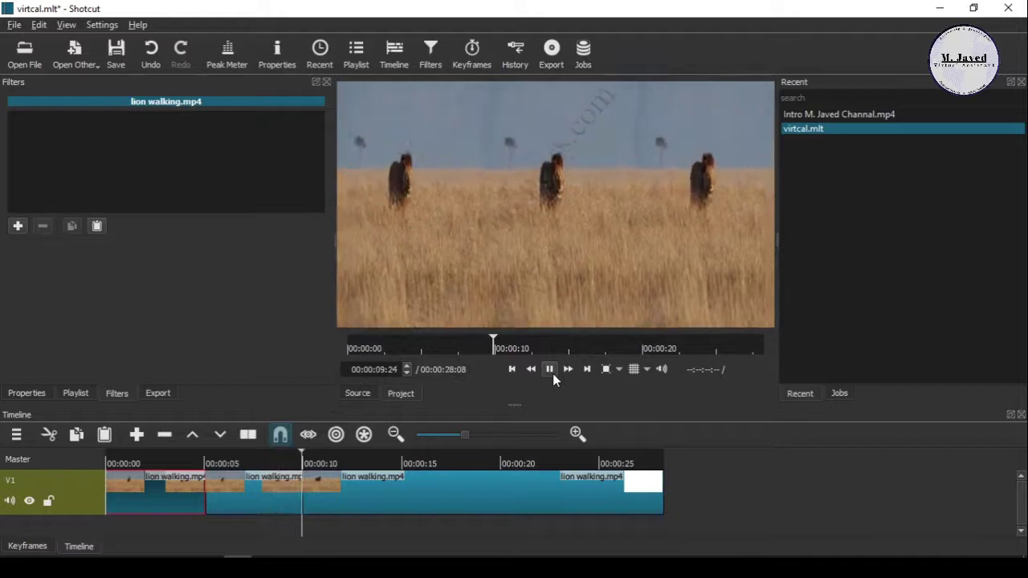
pyautogui.click(550, 370)
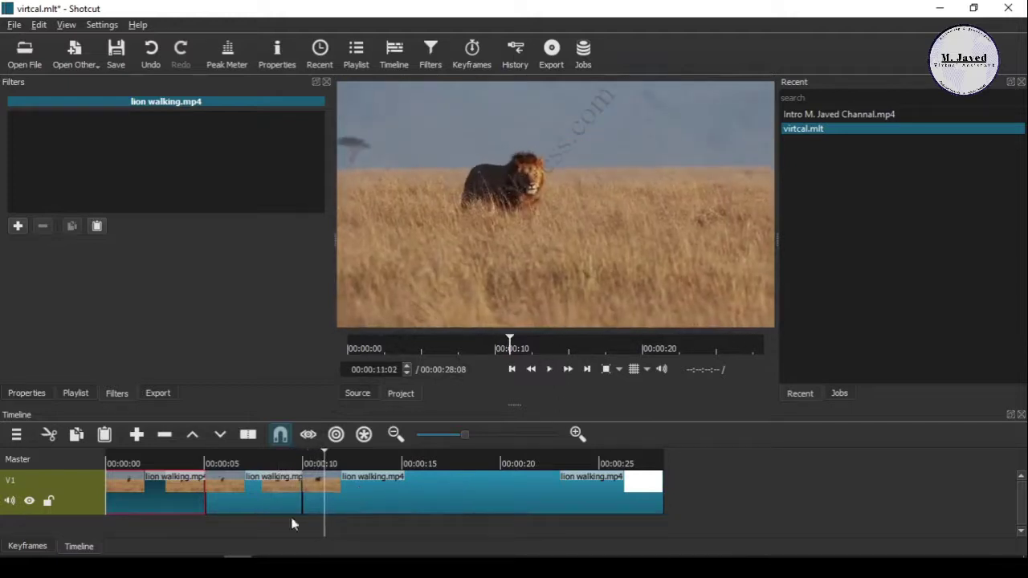
# Step: Remove the Grid filter from the middle lion walking segment
pyautogui.click(243, 474)
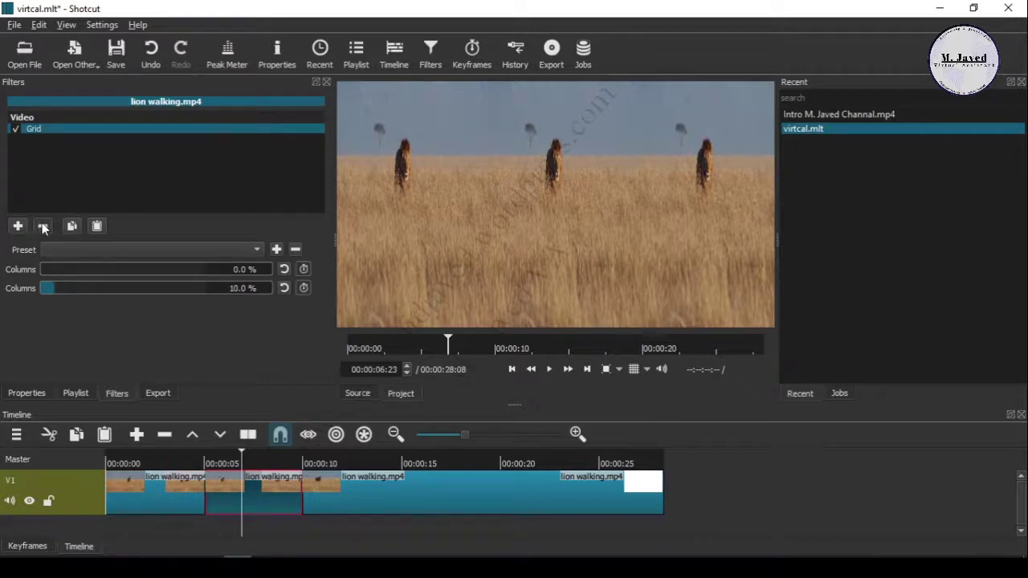
pyautogui.click(44, 228)
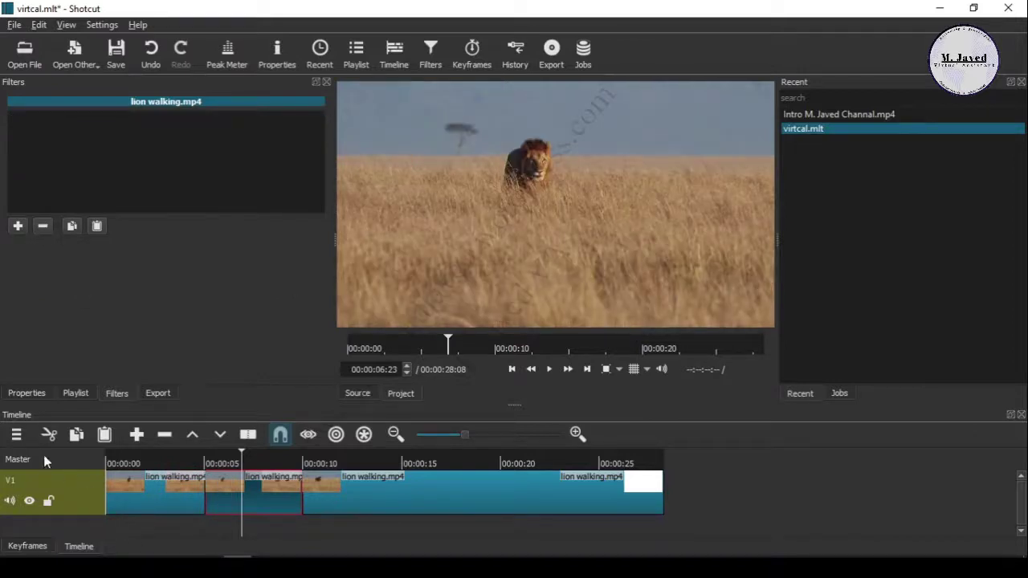
# Step: Make the timeline tracks shorter and add two video tracks, V2 and V3, above V1
pyautogui.click(16, 436)
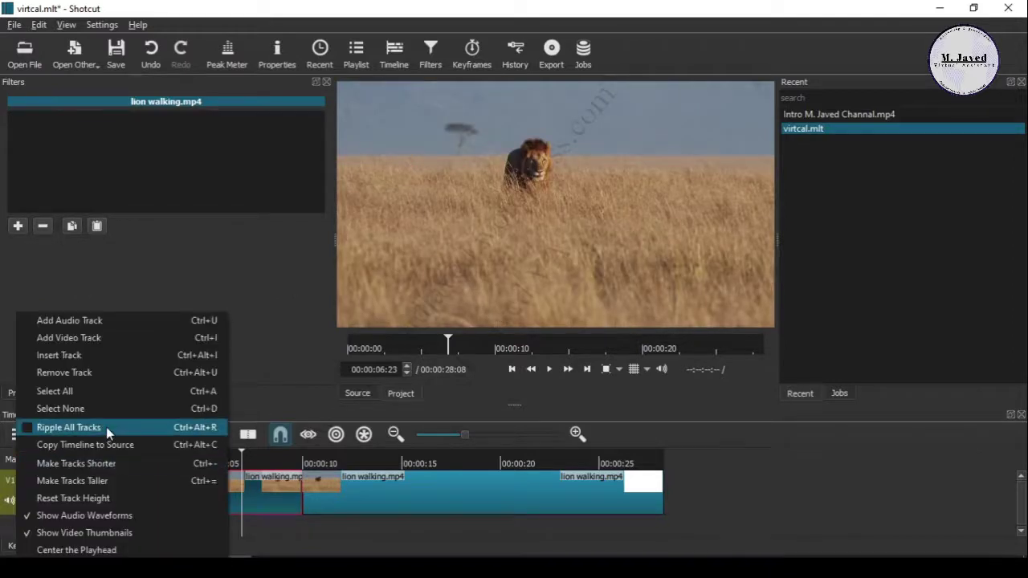
pyautogui.click(161, 464)
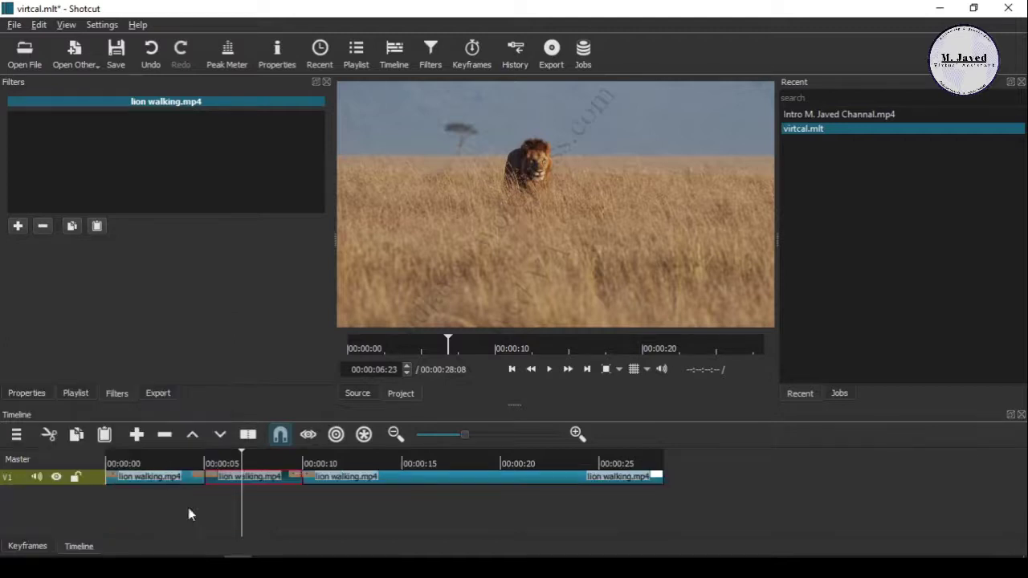
pyautogui.click(16, 435)
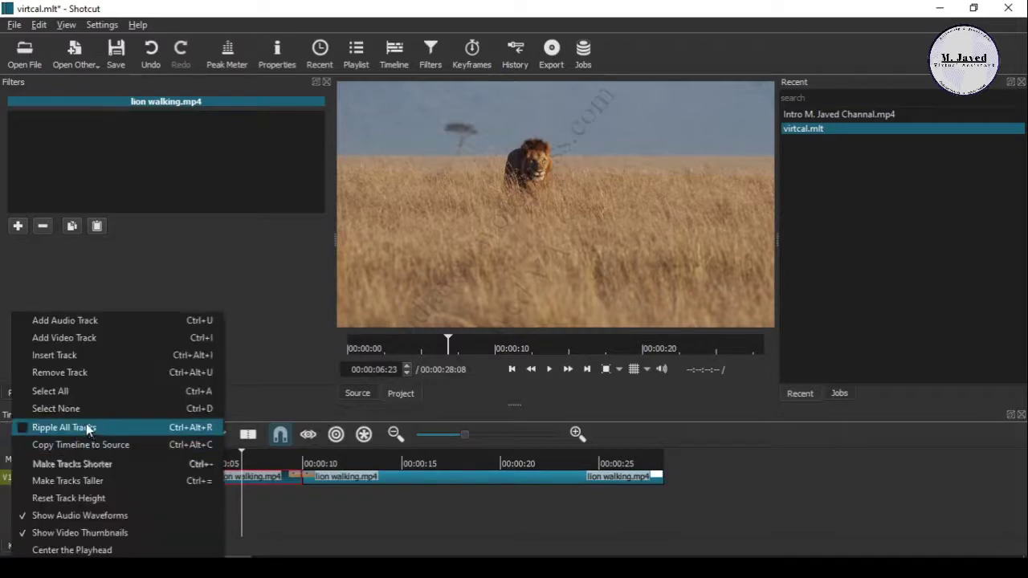
pyautogui.click(120, 337)
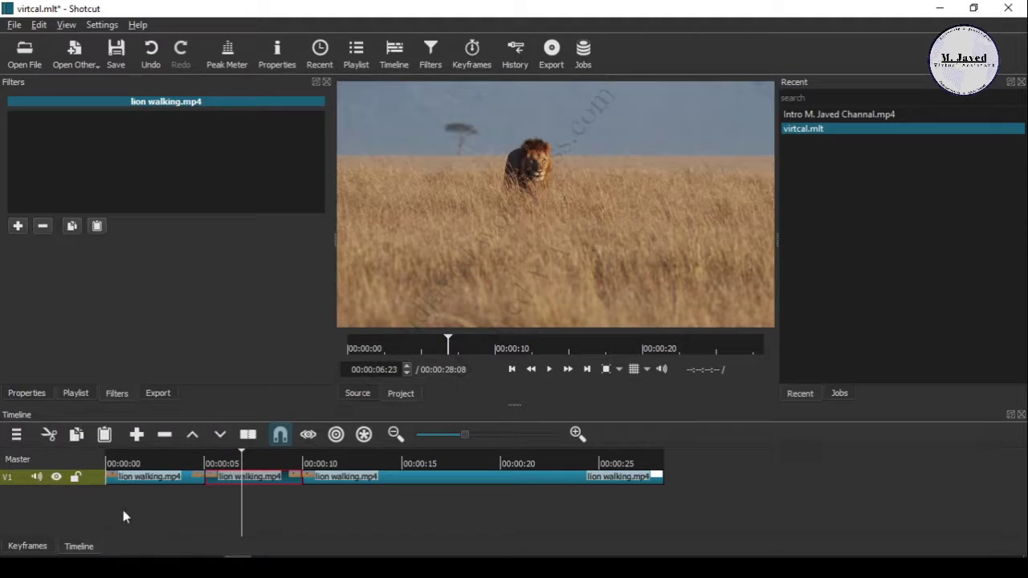
pyautogui.click(16, 435)
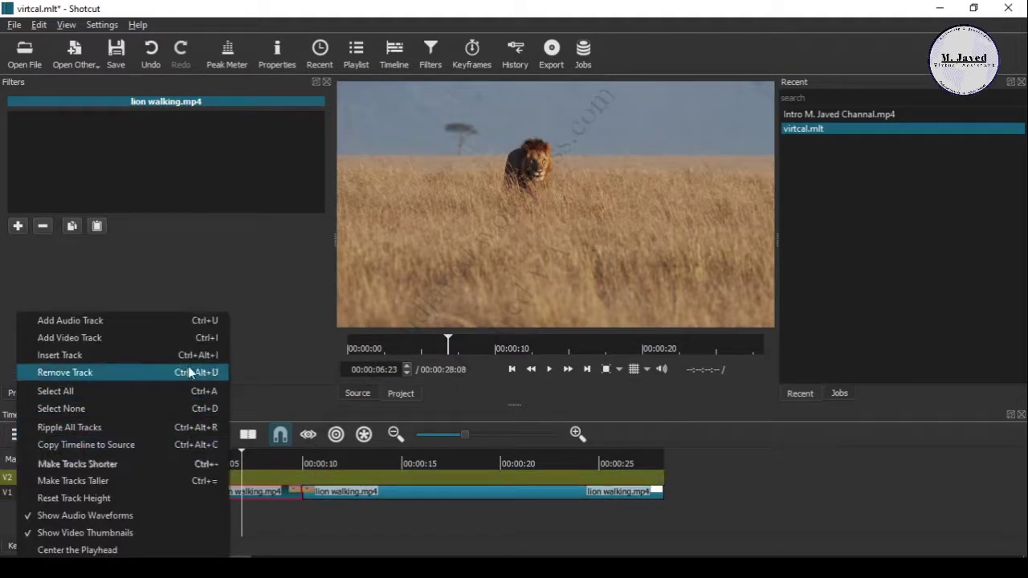
pyautogui.click(171, 339)
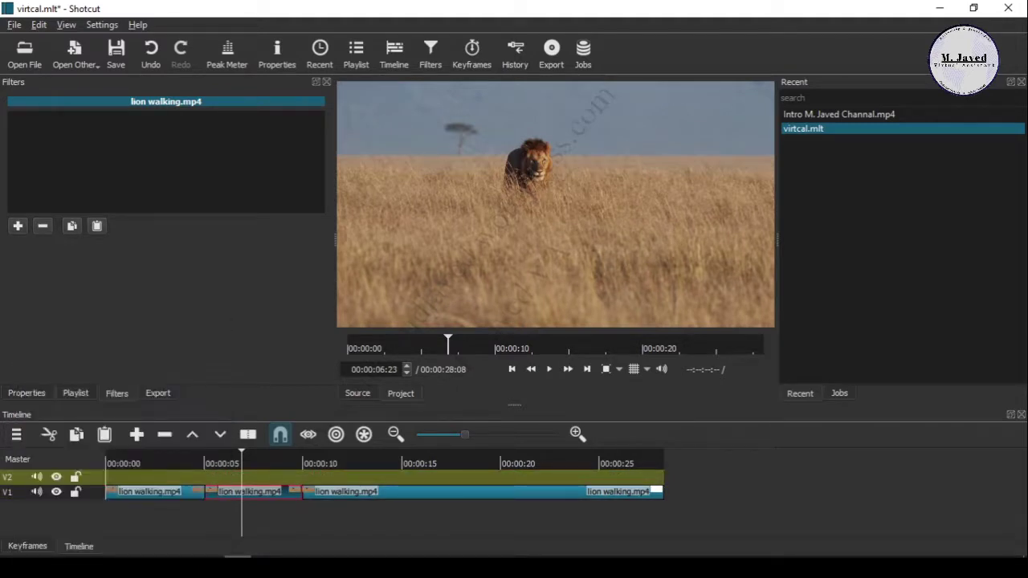
# Step: Copy the middle V1 segment onto tracks V2 and V3, aligning both copies directly above the original
pyautogui.click(252, 510)
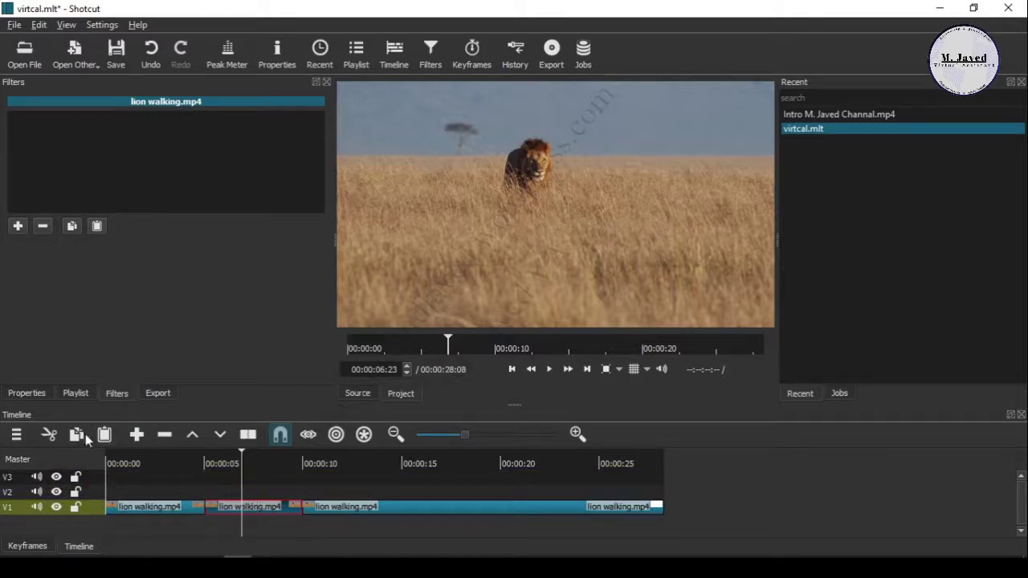
pyautogui.click(200, 494)
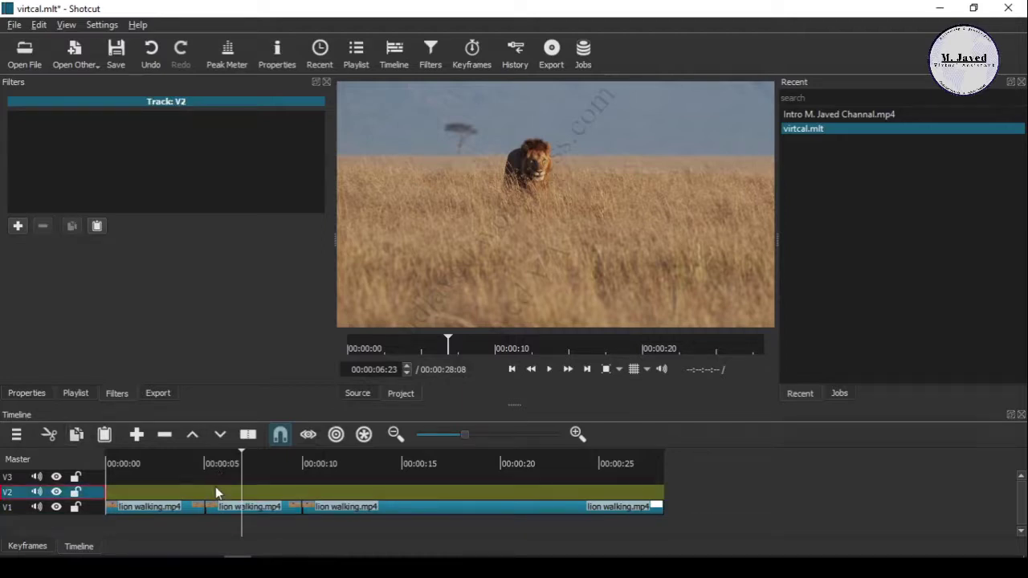
pyautogui.click(104, 434)
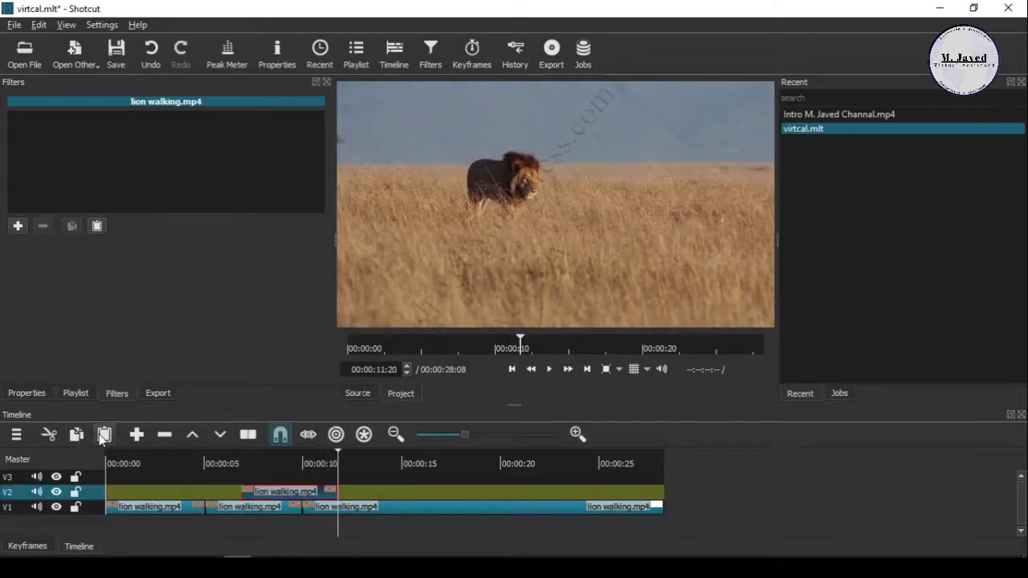
pyautogui.hotkey('ctrl', 'v')
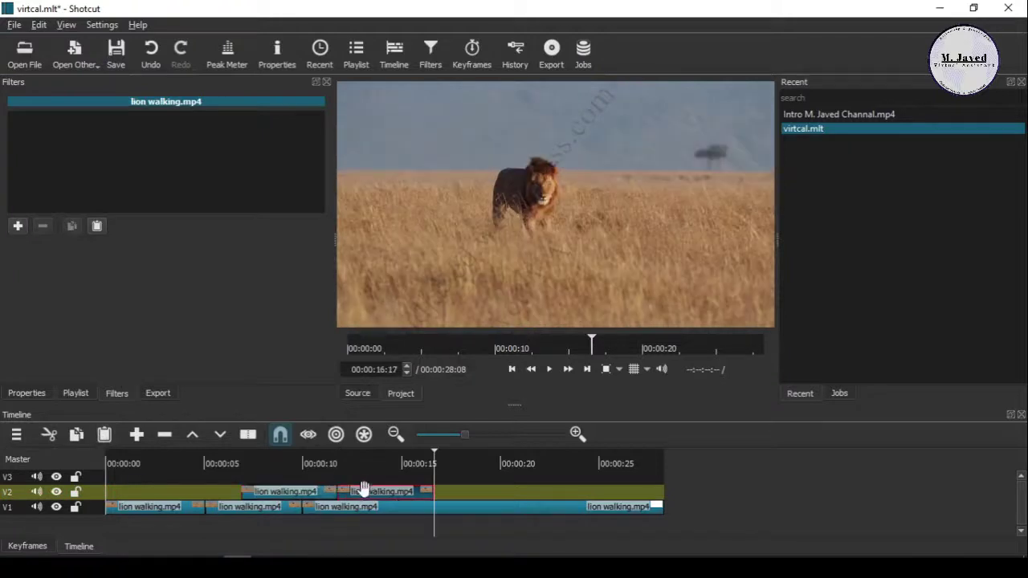
pyautogui.moveTo(298, 494); pyautogui.dragTo(260, 499)
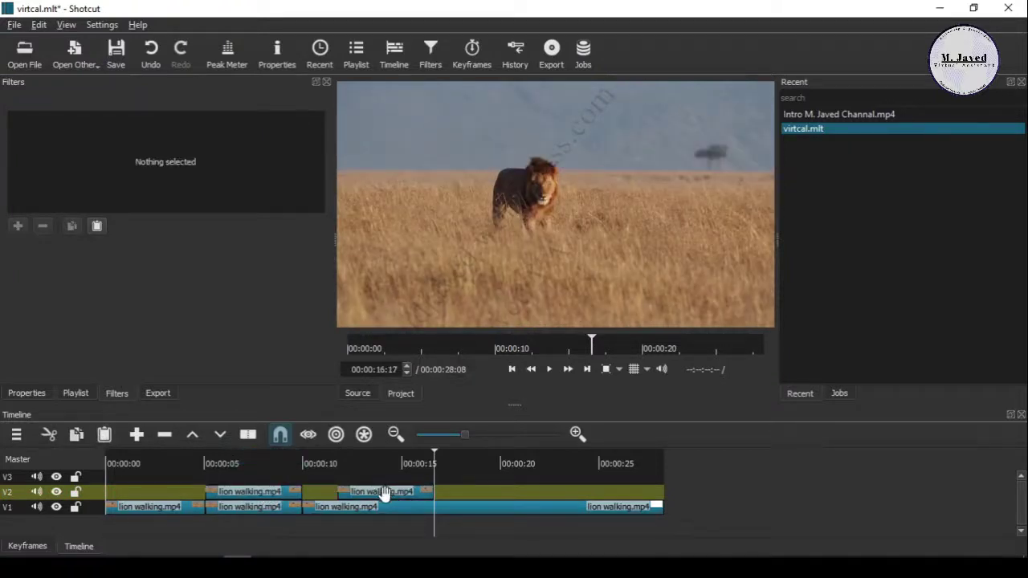
pyautogui.moveTo(384, 489); pyautogui.dragTo(250, 475)
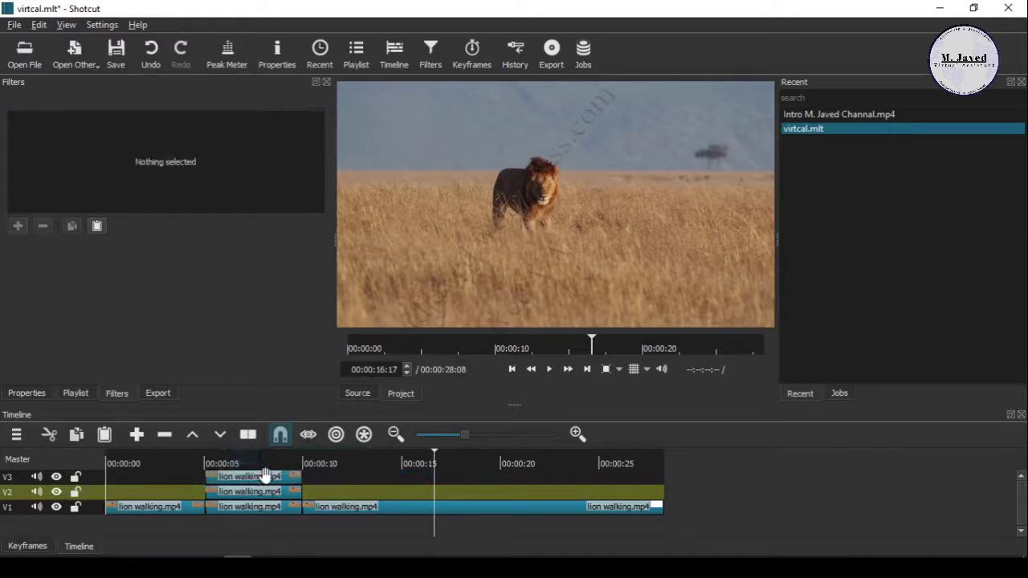
# Step: Hide tracks V2 and V3 and add a Crop: Source filter to the middle segment on V1
pyautogui.click(262, 463)
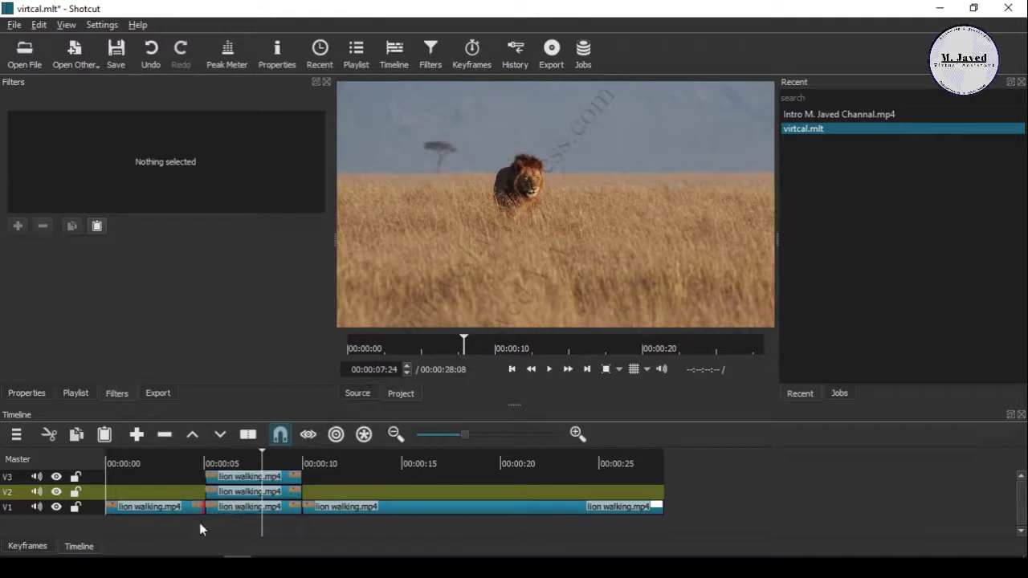
pyautogui.click(56, 477)
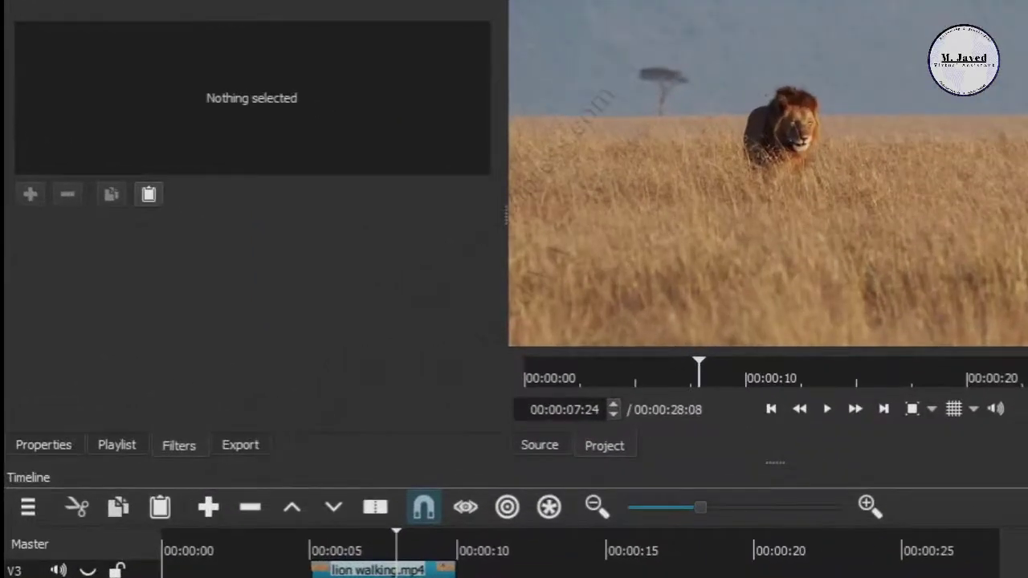
pyautogui.click(378, 572)
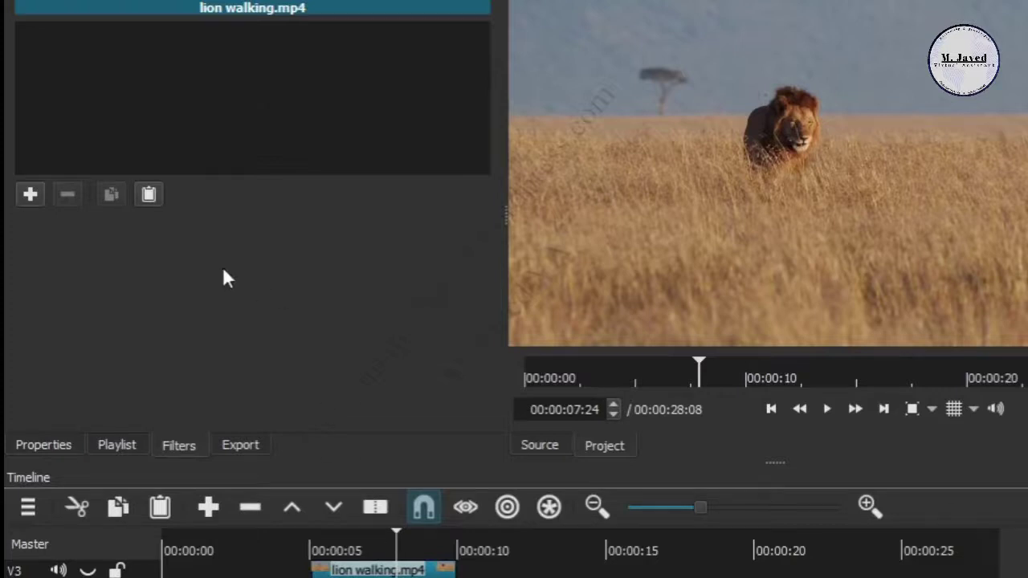
pyautogui.click(22, 195)
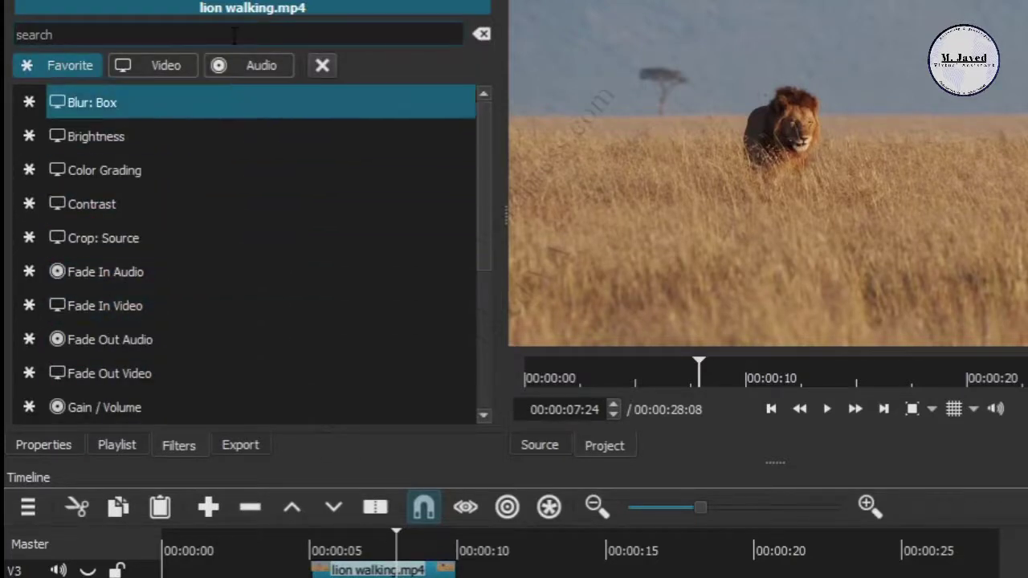
pyautogui.write('c')
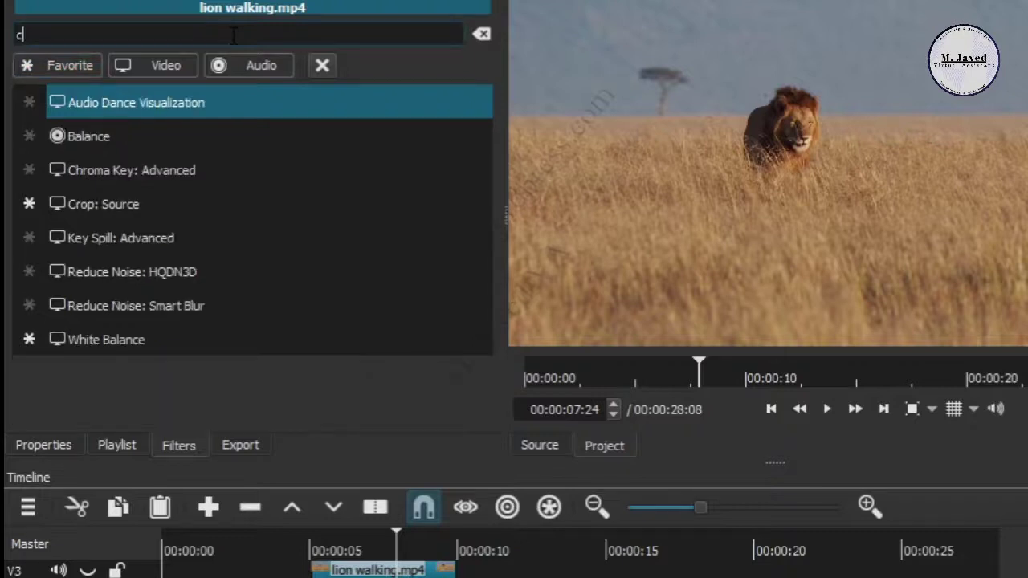
pyautogui.write('erop')
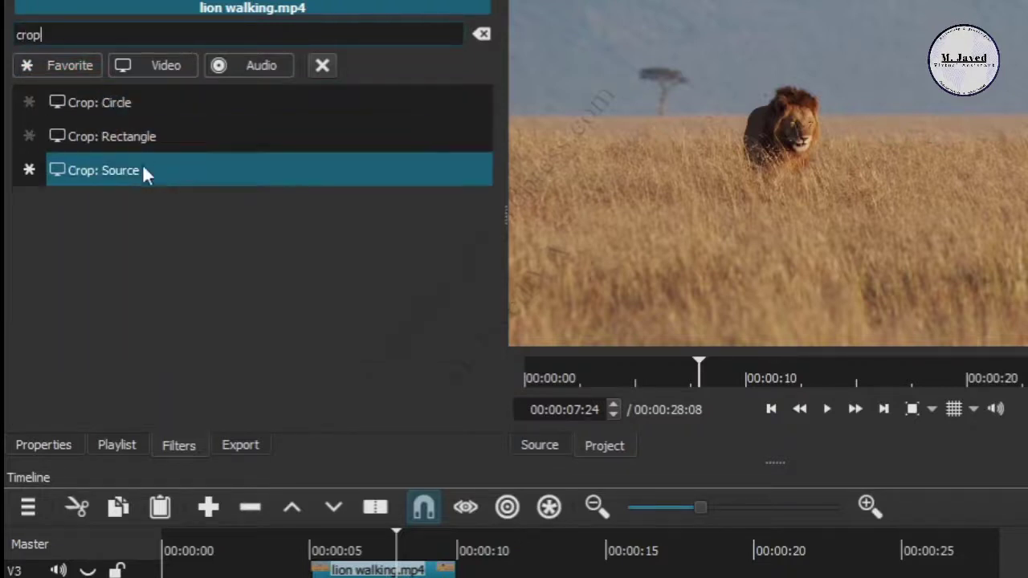
pyautogui.click(144, 182)
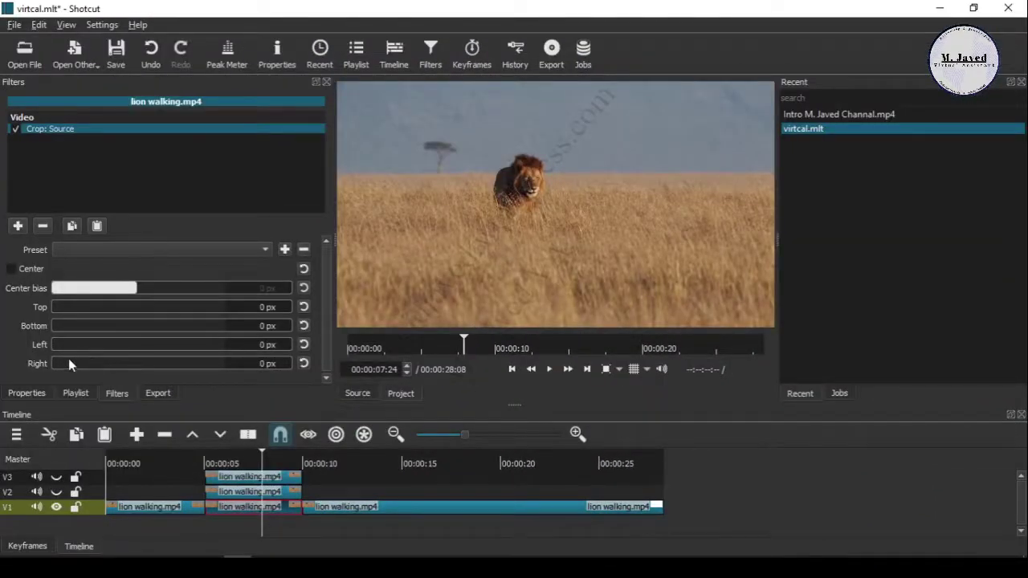
# Step: Crop the V1 middle segment to a vertical strip around the lion, with Left 416 px and Right 569 px
pyautogui.moveTo(54, 345); pyautogui.dragTo(125, 373)
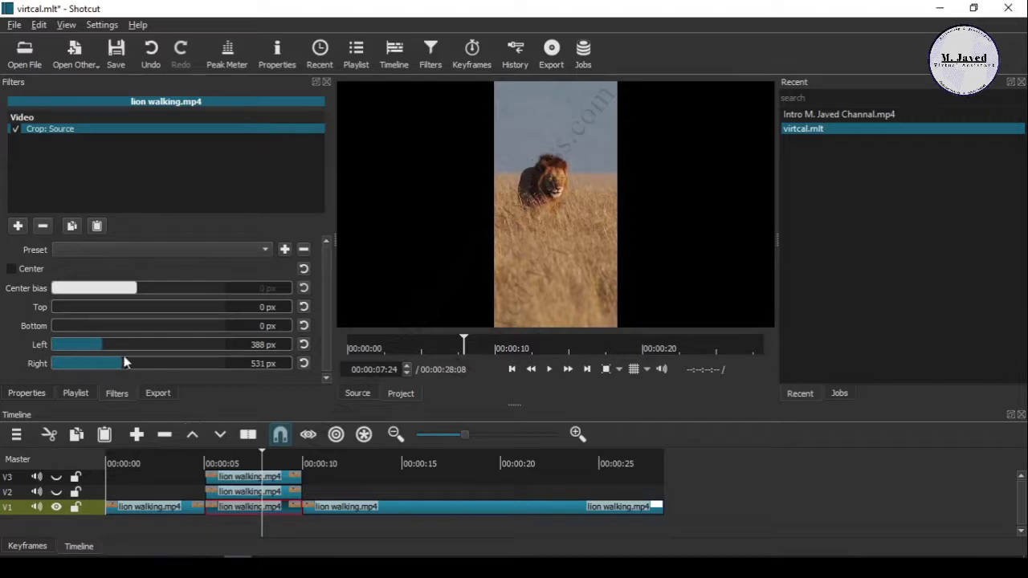
pyautogui.moveTo(92, 346); pyautogui.dragTo(108, 344)
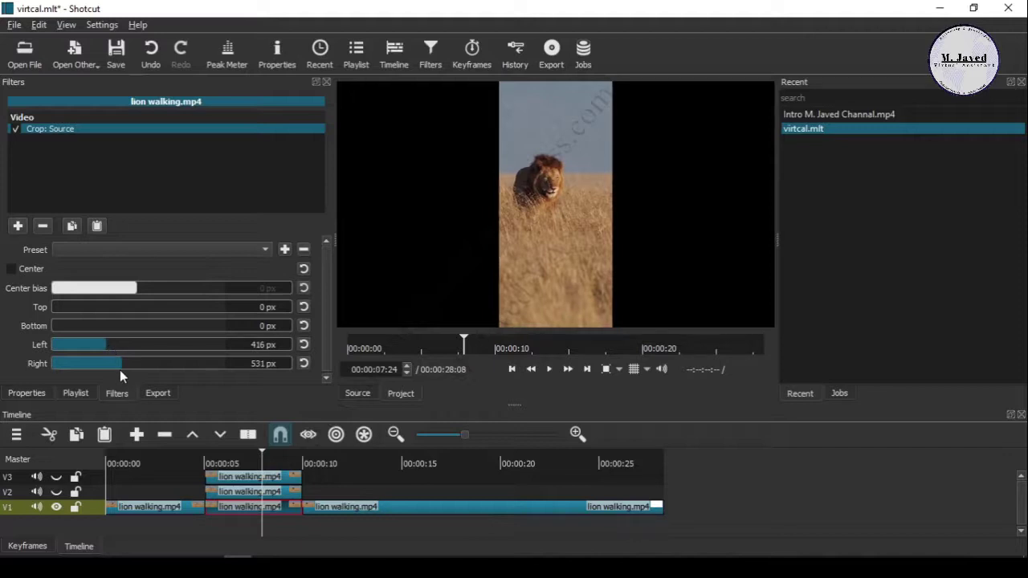
pyautogui.moveTo(120, 366); pyautogui.dragTo(123, 375)
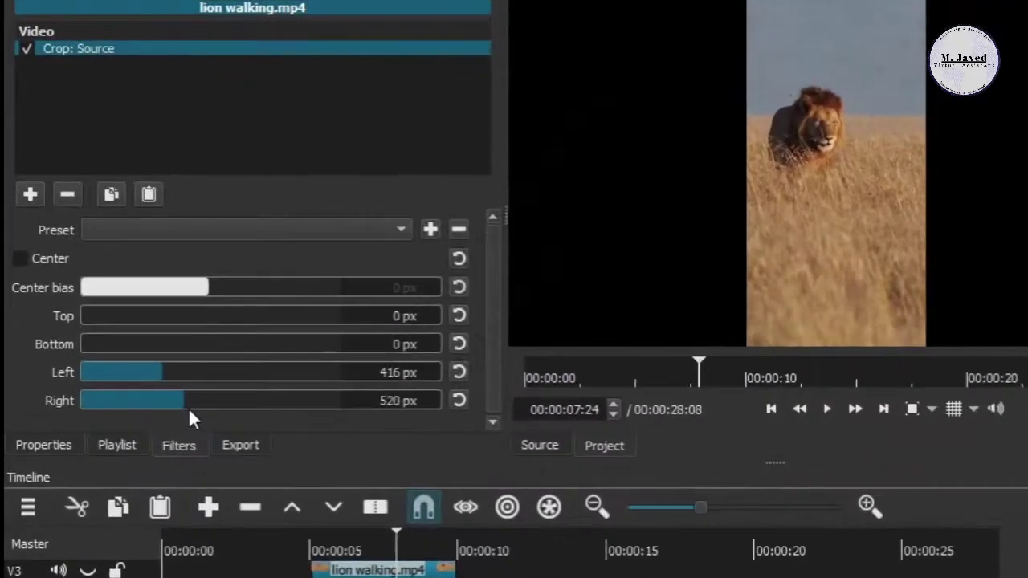
pyautogui.moveTo(190, 411); pyautogui.dragTo(198, 410)
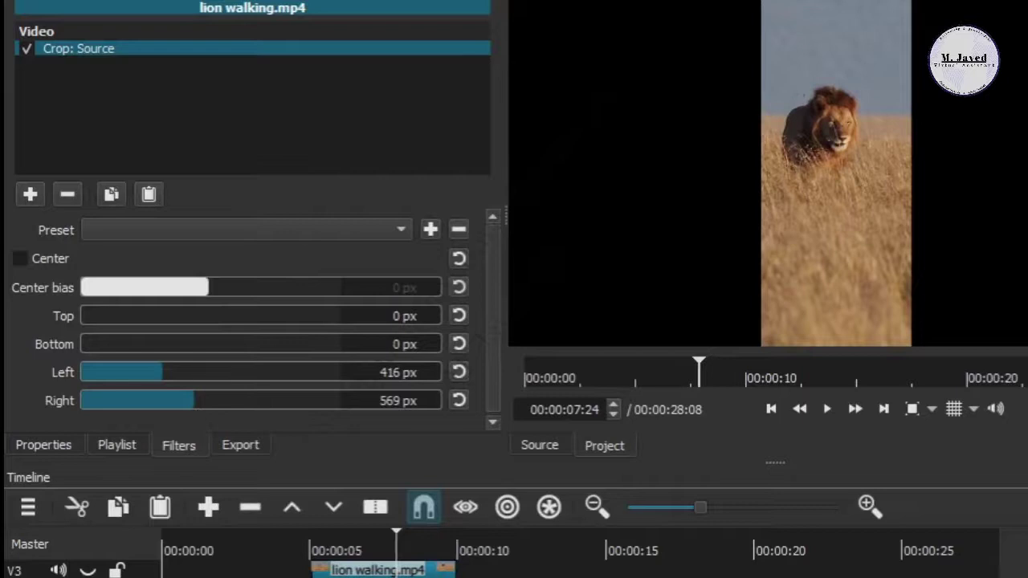
pyautogui.click(29, 195)
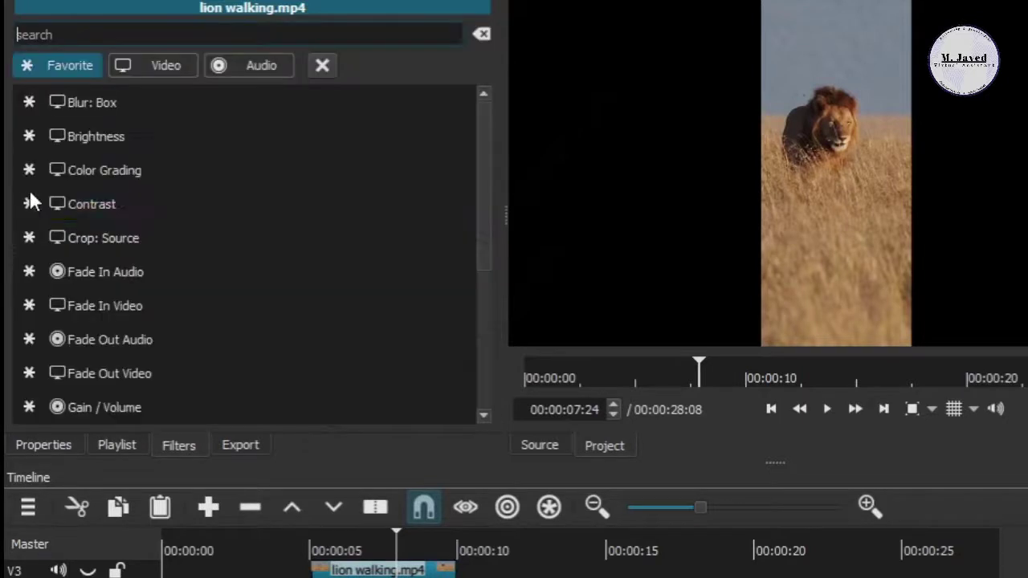
pyautogui.scroll(-3, 168, 201)
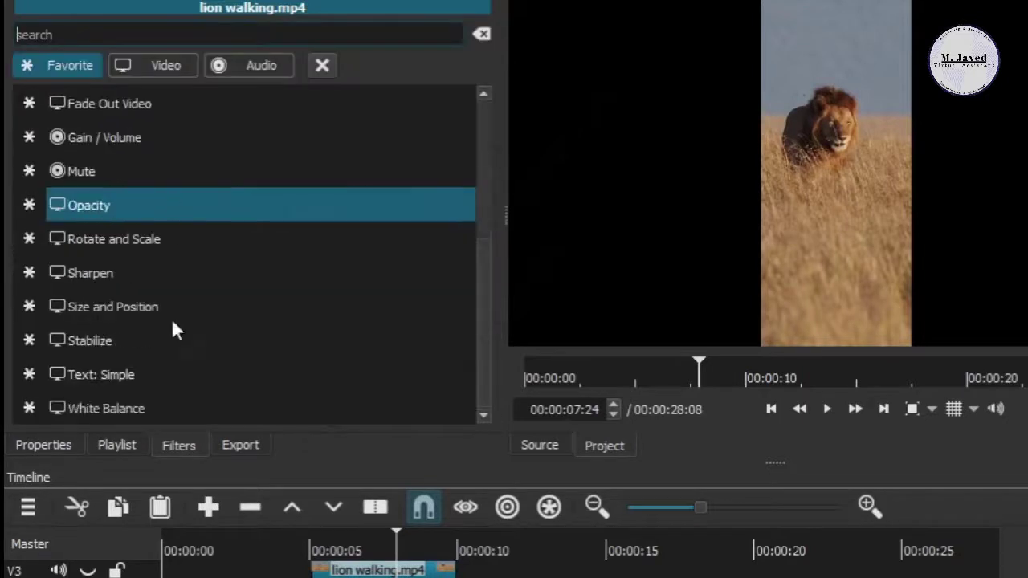
pyautogui.click(160, 241)
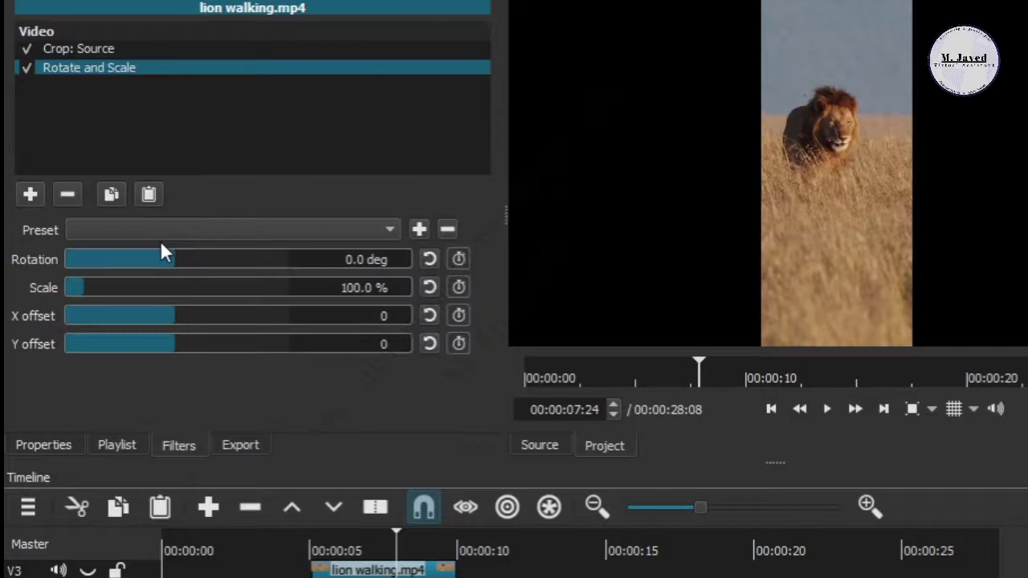
pyautogui.click(77, 193)
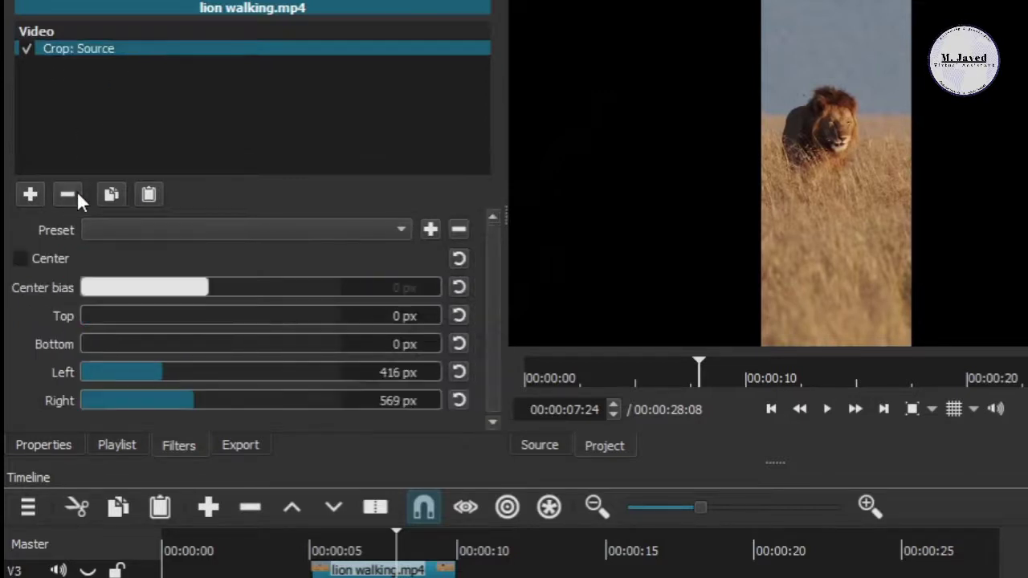
# Step: Add a Size and Position filter to the cropped middle segment on V1
pyautogui.click(32, 193)
pyautogui.scroll(-3, 241, 273)
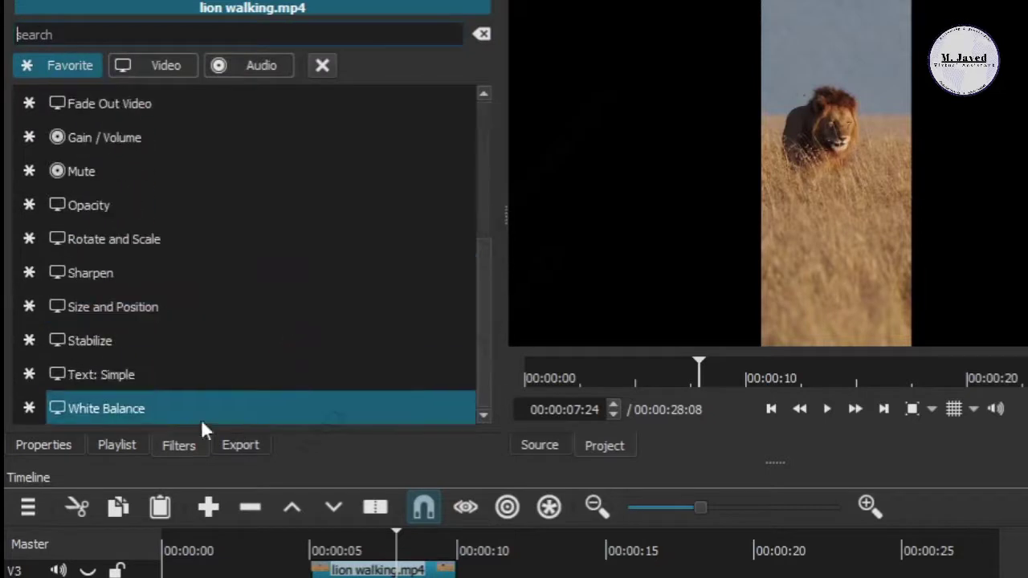
pyautogui.click(162, 306)
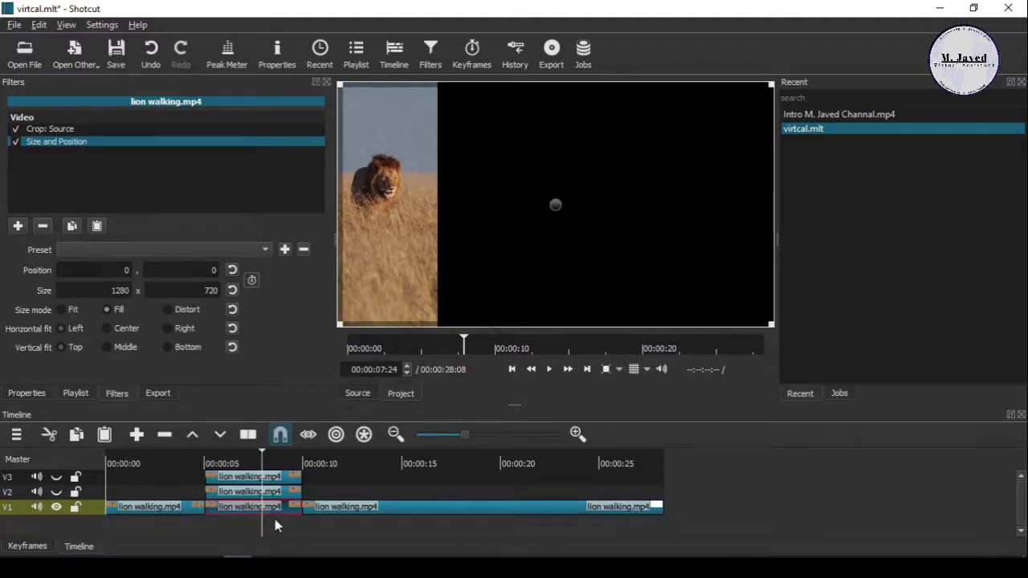
# Step: Unhide track V2 and paste the copied Crop: Source and Size and Position filters onto its middle lion segment
pyautogui.click(237, 492)
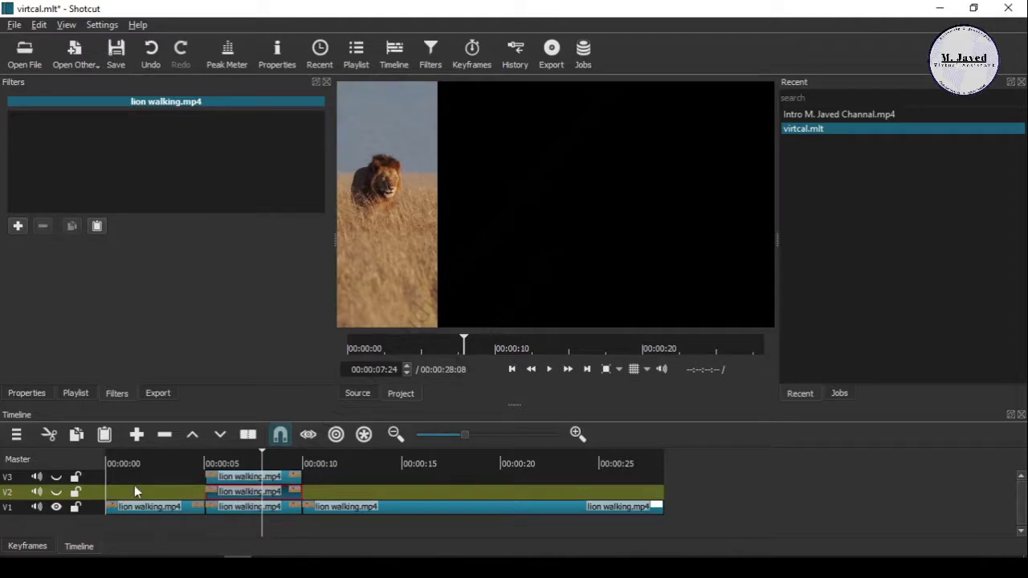
pyautogui.click(56, 493)
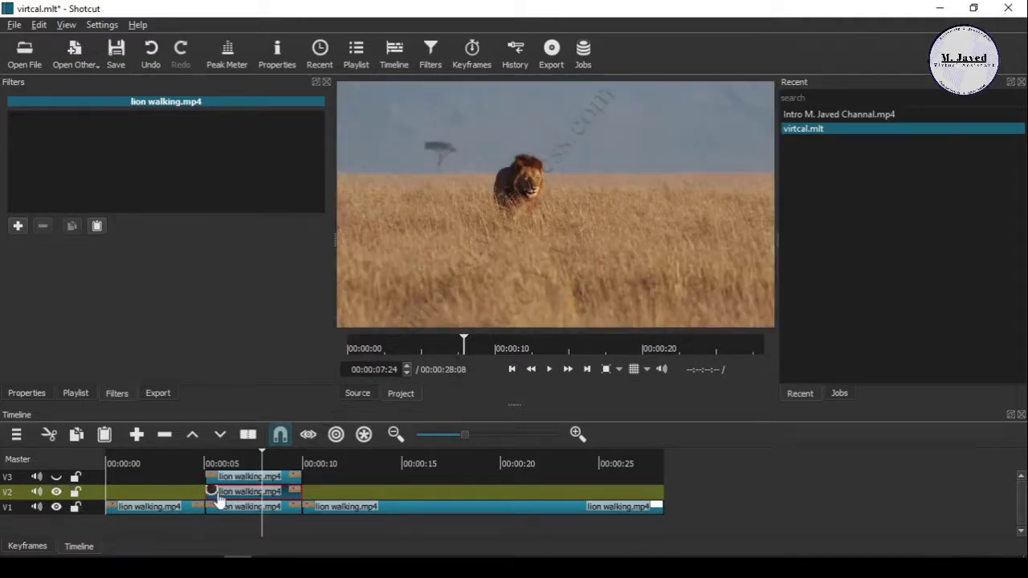
pyautogui.click(96, 226)
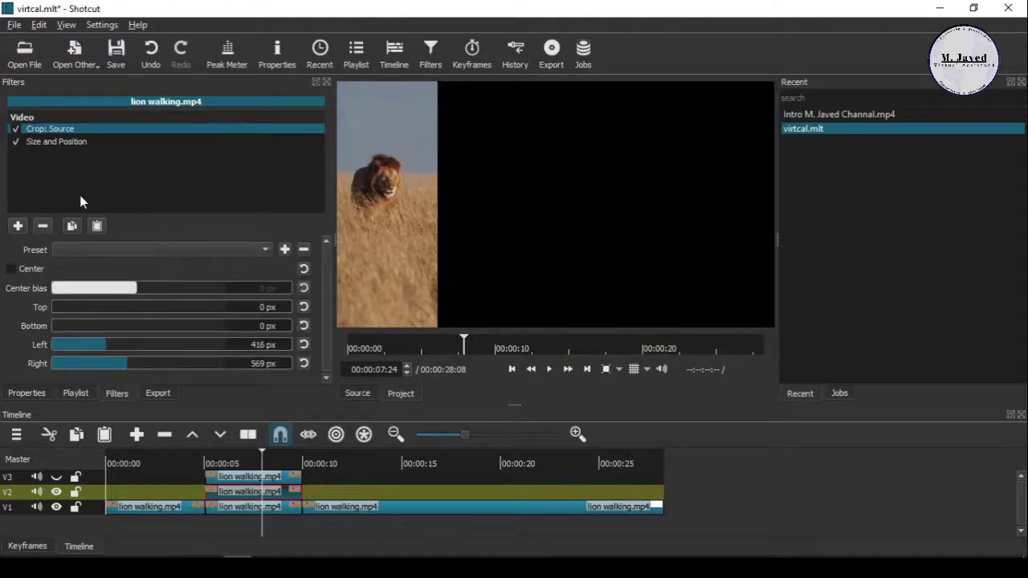
# Step: Reposition the V2 lion strip with Size and Position so it sits directly to the right of the V1 strip
pyautogui.click(58, 143)
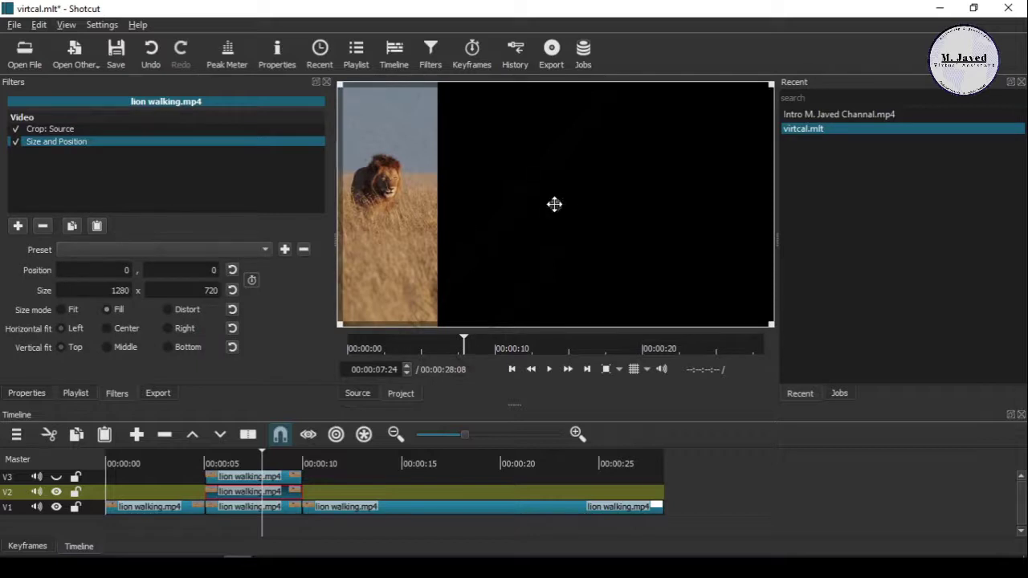
pyautogui.moveTo(554, 204); pyautogui.dragTo(679, 208)
pyautogui.click(285, 510)
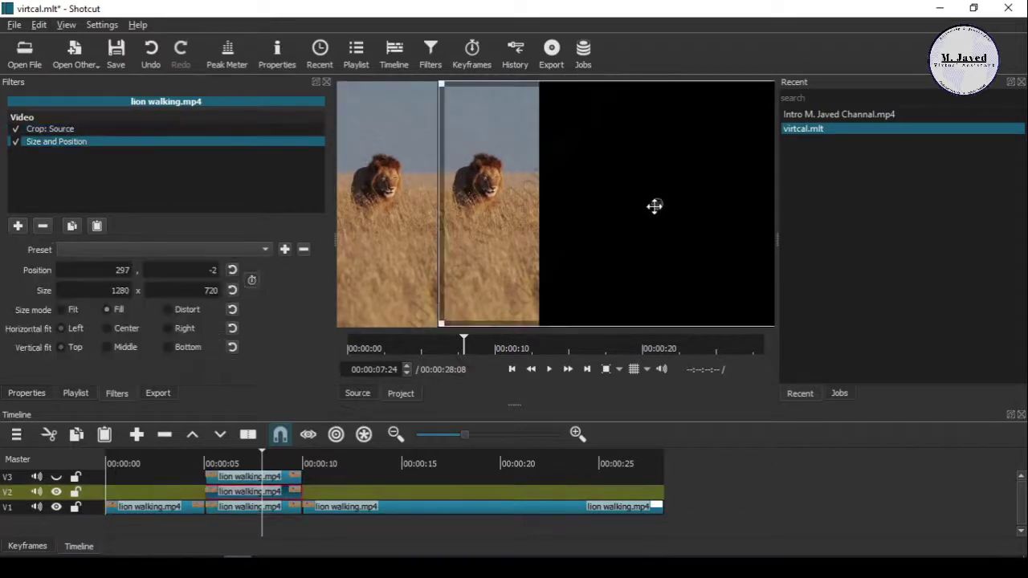
pyautogui.click(274, 508)
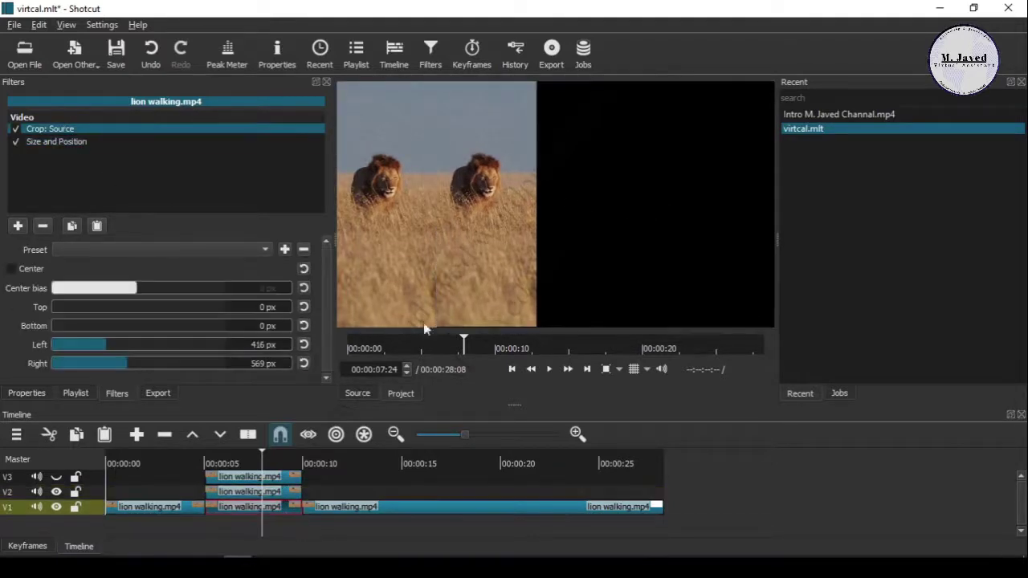
# Step: Show track V3 with the copied filters on its segment and position the strip at 565, -2 beside the V2 strip
pyautogui.click(285, 480)
pyautogui.click(69, 142)
pyautogui.moveTo(742, 208); pyautogui.dragTo(759, 204)
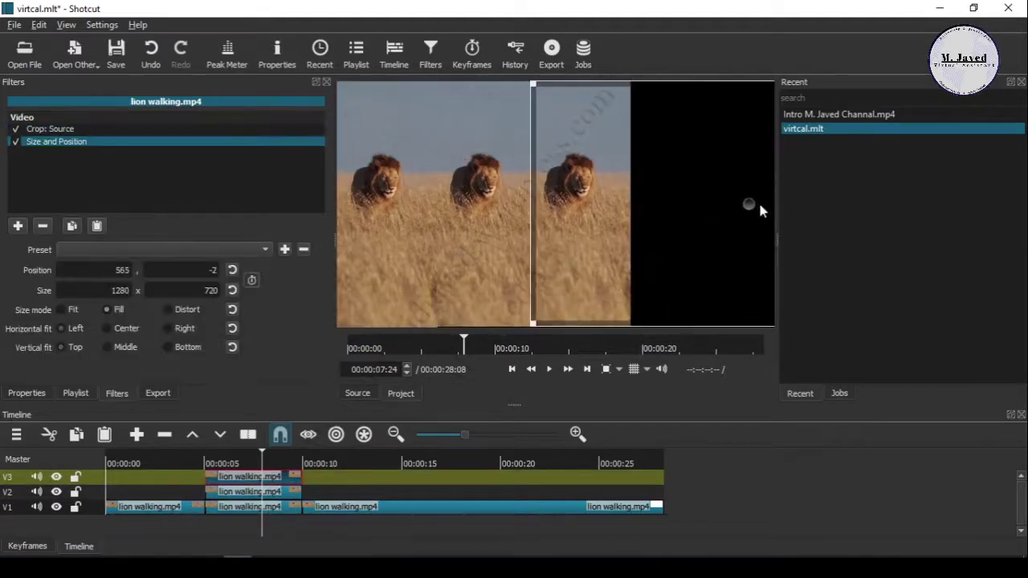
# Step: Add video track V4 and copy the middle V3 lion segment onto it, aligned above the other copies
pyautogui.click(16, 435)
pyautogui.click(120, 337)
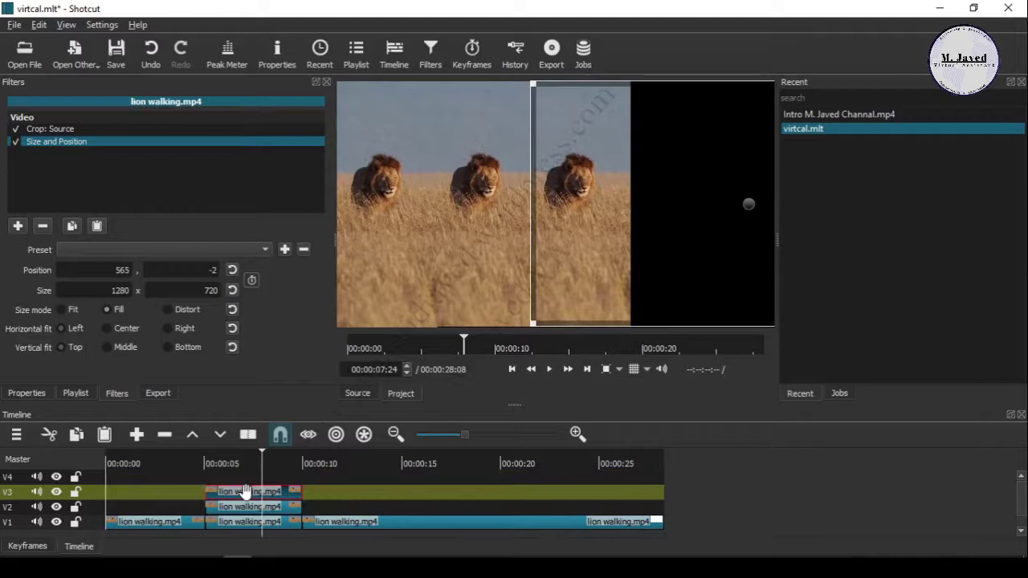
pyautogui.click(250, 477)
pyautogui.click(253, 491)
pyautogui.hotkey('ctrl', 'c')
pyautogui.click(257, 477)
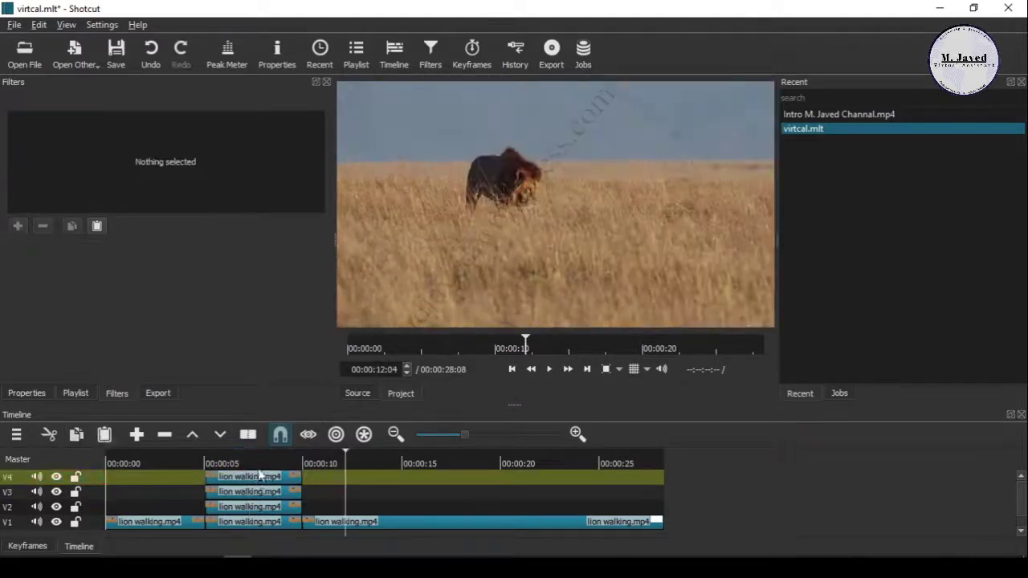
pyautogui.hotkey('ctrl', 'v')
# Step: Position the V4 strip beside the V3 strip and set its Right crop to 421 px to fill the frame
pyautogui.click(56, 142)
pyautogui.moveTo(724, 210); pyautogui.dragTo(851, 215)
pyautogui.click(47, 128)
pyautogui.moveTo(113, 363); pyautogui.dragTo(110, 365)
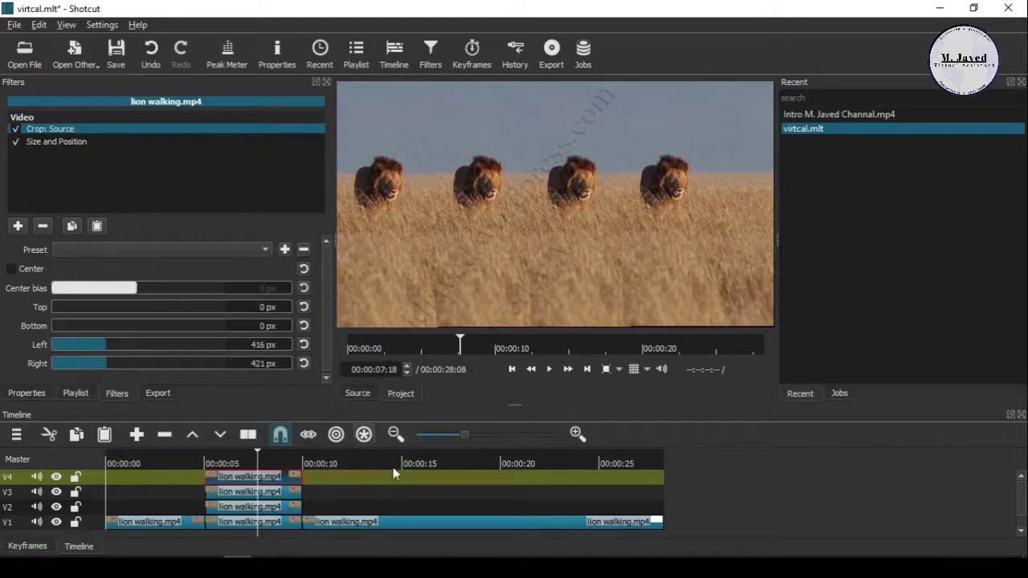
# Step: Play the sequence from near its beginning to preview the four-strip split-screen effect
pyautogui.click(142, 462)
pyautogui.click(123, 526)
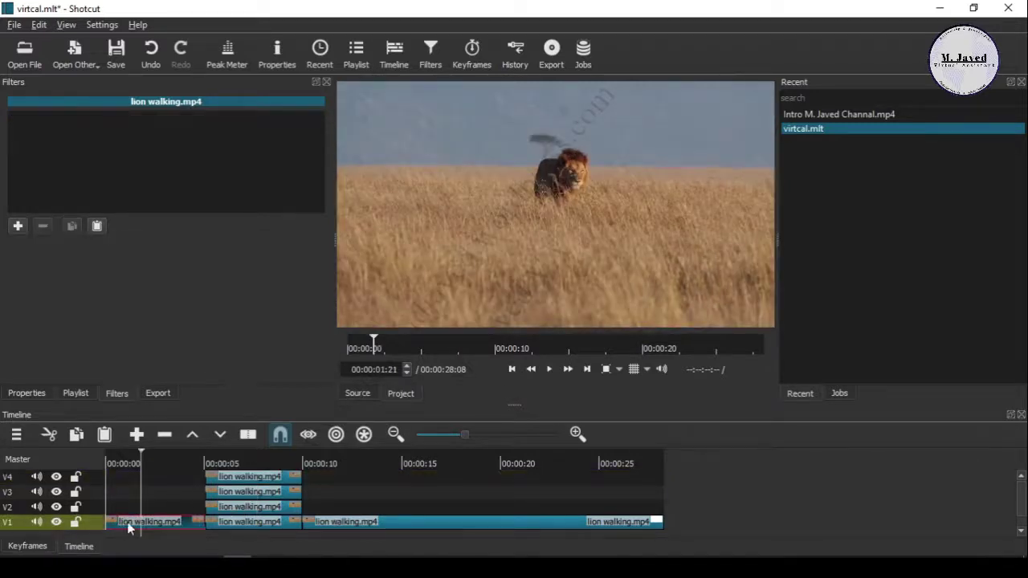
pyautogui.click(549, 370)
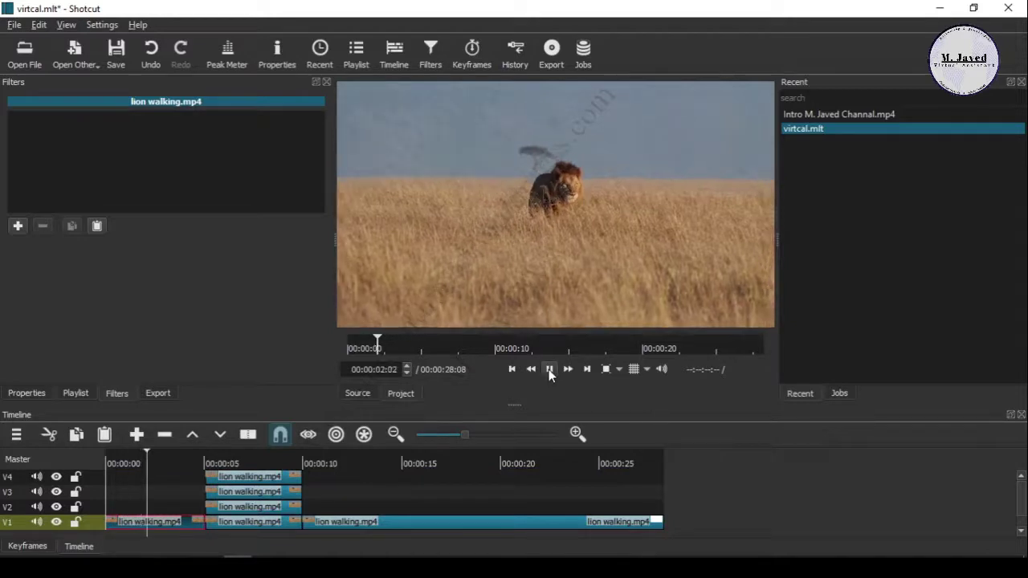
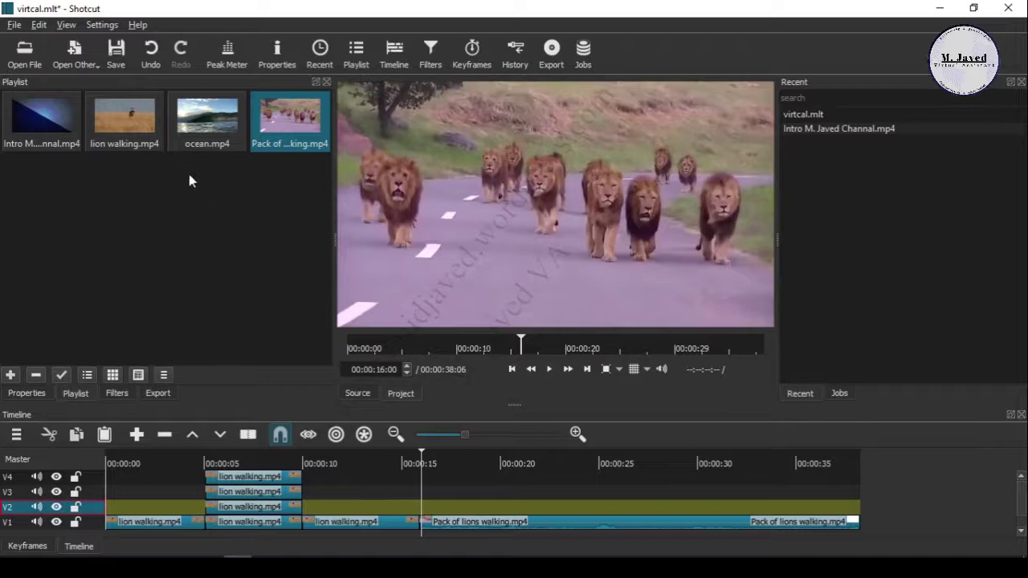
# Step: Add ocean.mp4 to V2 and lion walking.mp4 to V3, both starting at 00:00:16:00 above the Pack of lions clip
pyautogui.moveTo(197, 124); pyautogui.dragTo(557, 512)
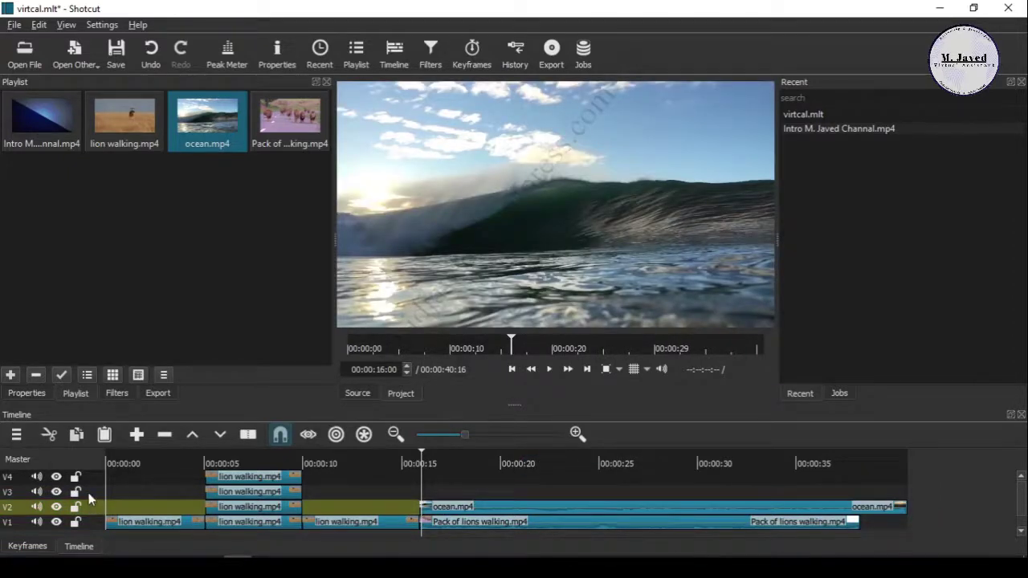
pyautogui.press('Up')
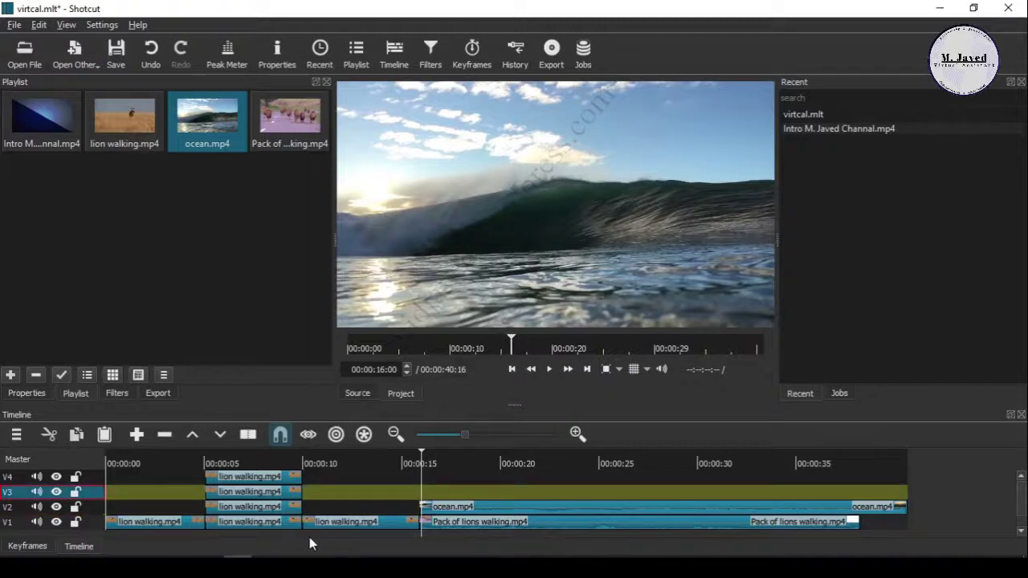
pyautogui.click(135, 123)
pyautogui.moveTo(126, 126); pyautogui.dragTo(498, 491)
pyautogui.moveTo(577, 493); pyautogui.dragTo(498, 498)
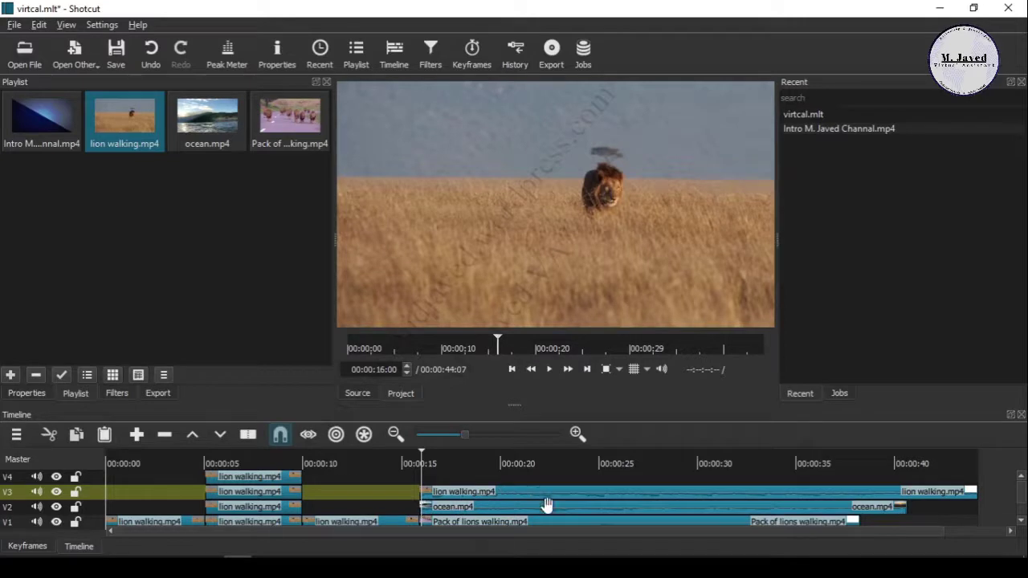
# Step: Split the stacked clips on V1, V2 and V3 at 00:00:19:13 and 00:00:25:05
pyautogui.click(56, 492)
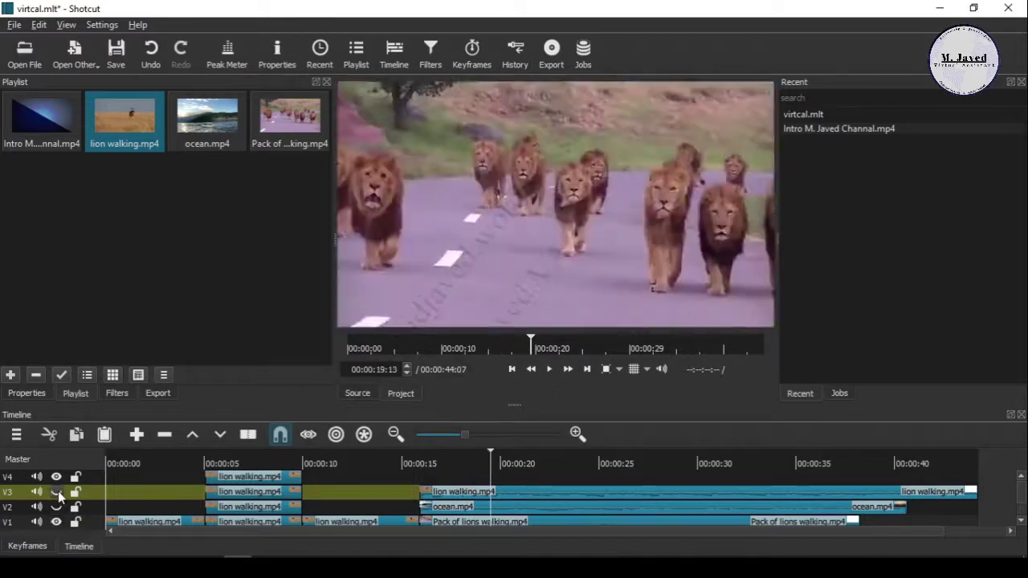
pyautogui.click(550, 368)
pyautogui.click(505, 522)
pyautogui.click(248, 435)
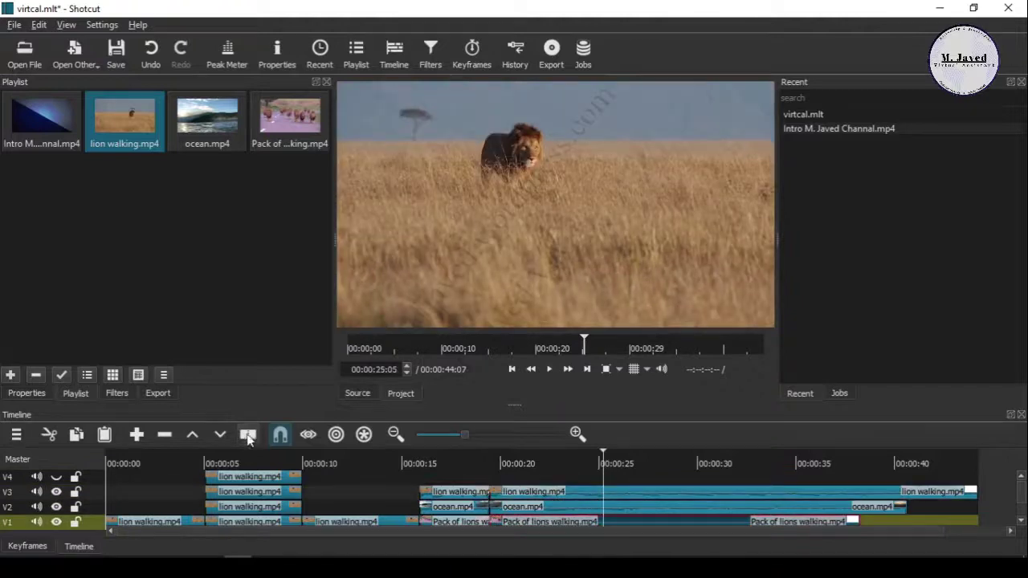
pyautogui.click(248, 435)
# Step: With the upper tracks hidden, crop the middle Pack of lions segment on V1 to a vertical strip using Crop: Source
pyautogui.click(533, 524)
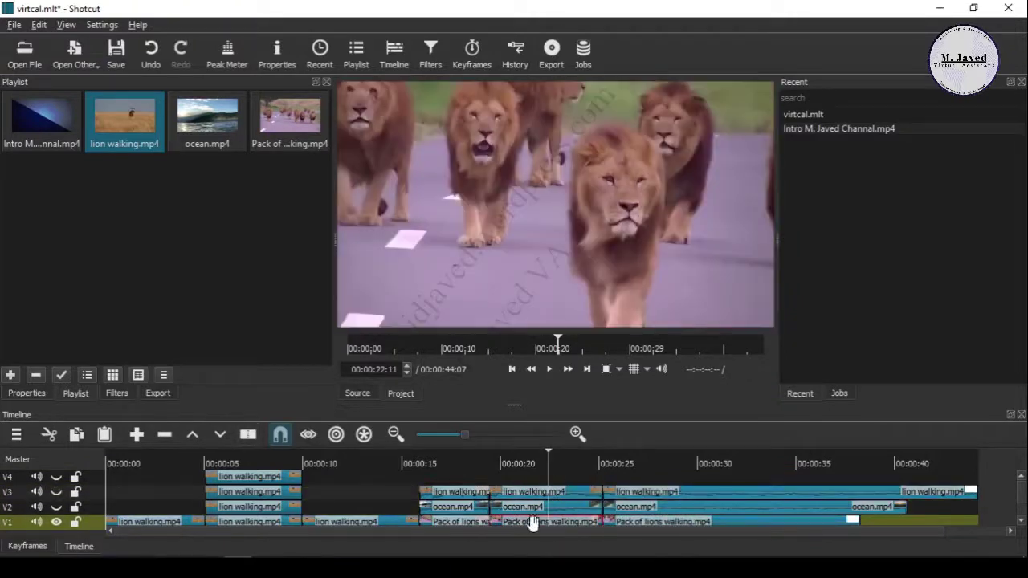
pyautogui.click(117, 393)
pyautogui.click(18, 225)
pyautogui.click(81, 255)
pyautogui.moveTo(95, 346); pyautogui.dragTo(125, 345)
# Step: Add a Size and Position filter to the cropped Pack of lions segment and place its strip at the frame's left edge
pyautogui.click(17, 226)
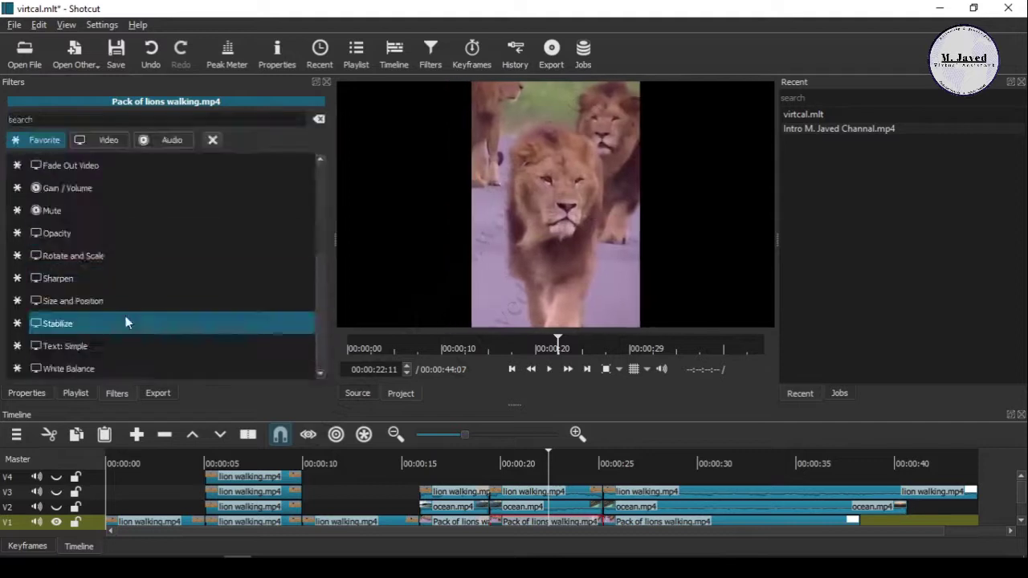
pyautogui.click(73, 300)
pyautogui.click(508, 507)
pyautogui.click(506, 522)
# Step: Apply the same crop and position filters to the middle ocean.mp4 segment on V2 and place its strip beside the lions strip
pyautogui.click(492, 508)
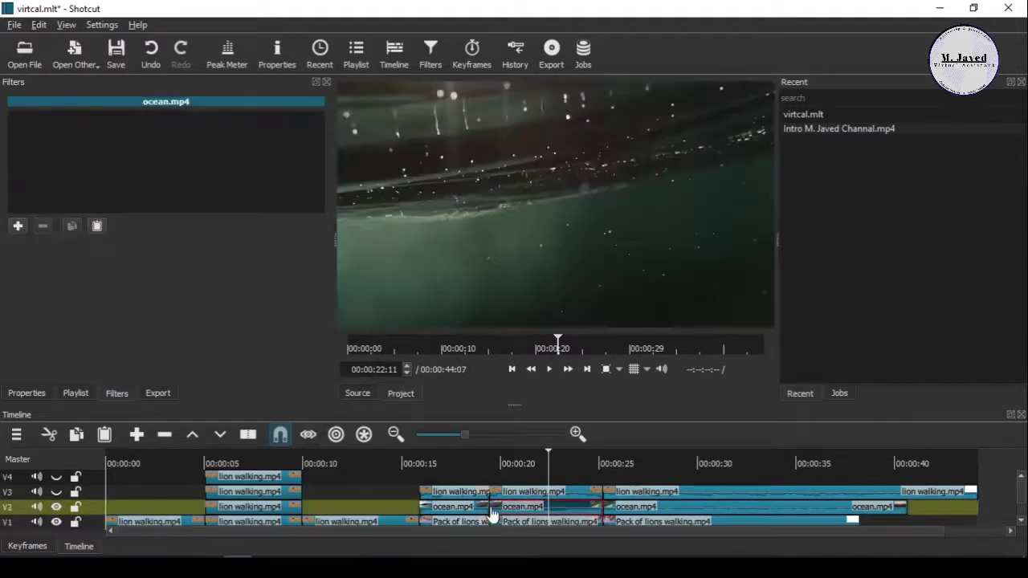
pyautogui.click(517, 509)
pyautogui.moveTo(76, 366); pyautogui.dragTo(121, 363)
pyautogui.click(113, 492)
# Step: Crop the middle V3 lion segment to Left 383 px and Right 416 px and place its strip beside the ocean strip
pyautogui.click(515, 486)
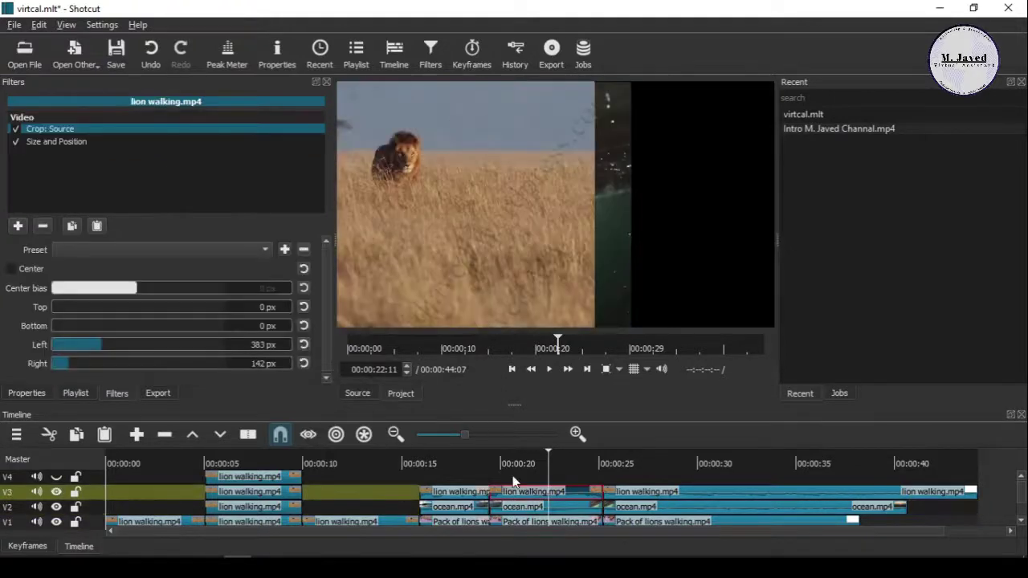
pyautogui.click(119, 363)
pyautogui.click(57, 141)
pyautogui.press('Up')
pyautogui.press('Up')
pyautogui.press('Up')
pyautogui.press('Up')
pyautogui.press('Up')
pyautogui.click(63, 129)
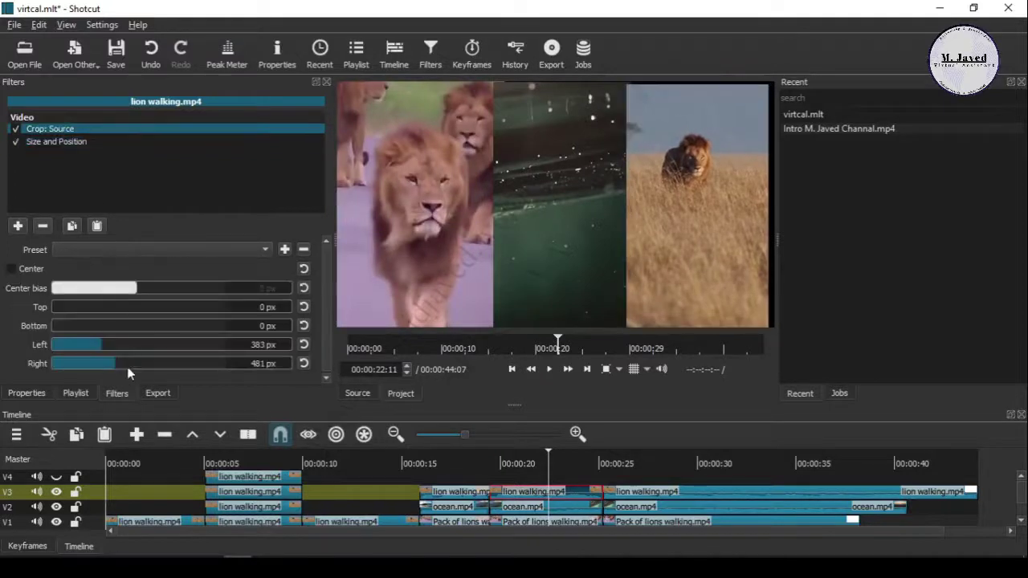
pyautogui.click(109, 365)
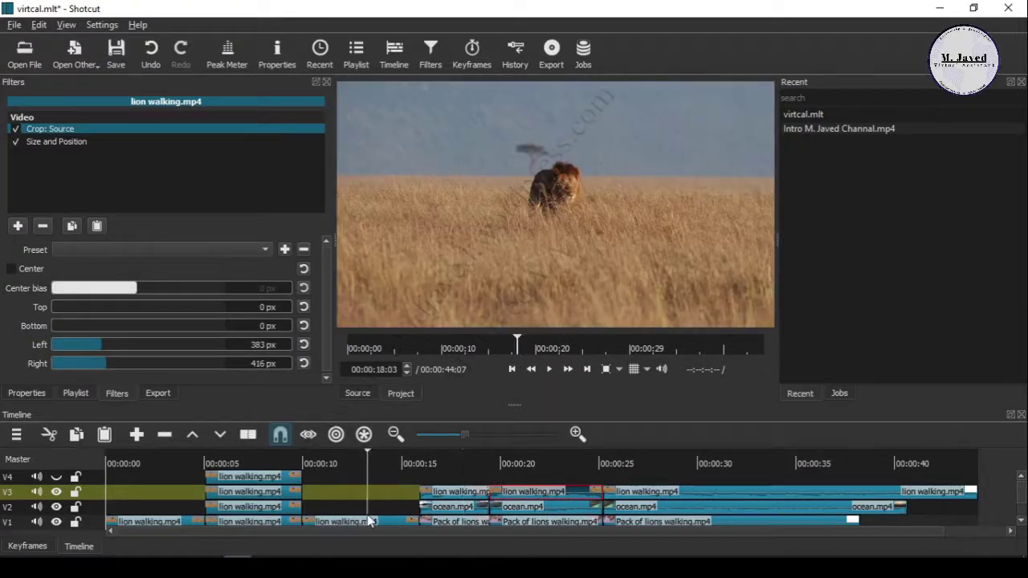
# Step: Return the playhead to near the start of the timeline to preview the whole sequence
pyautogui.click(464, 542)
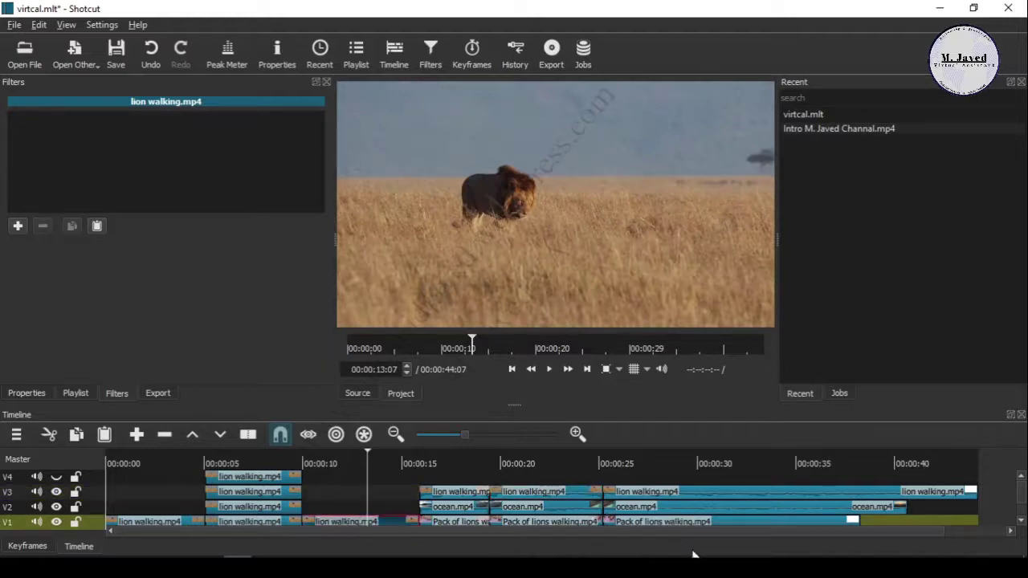
pyautogui.press('Home')
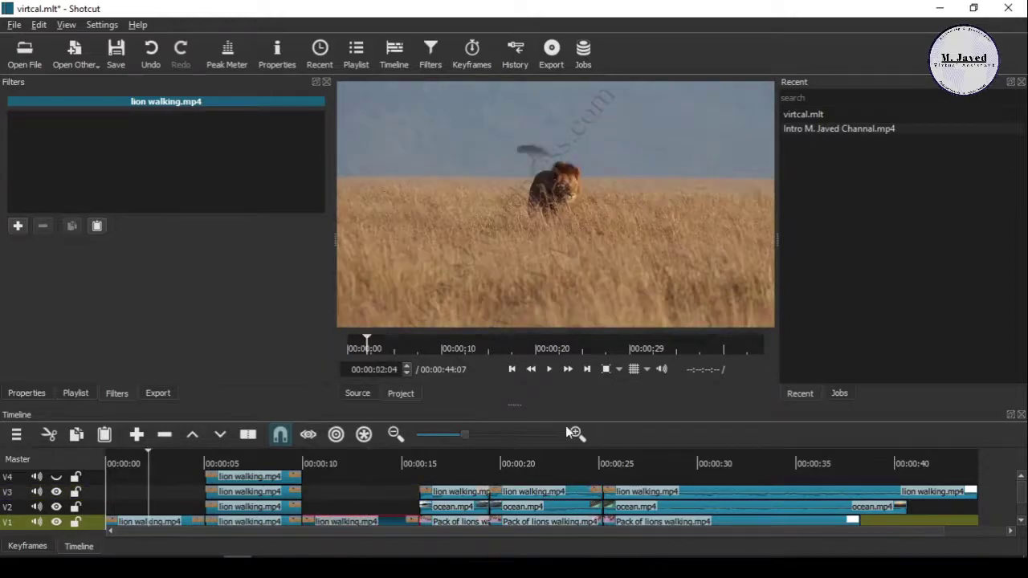